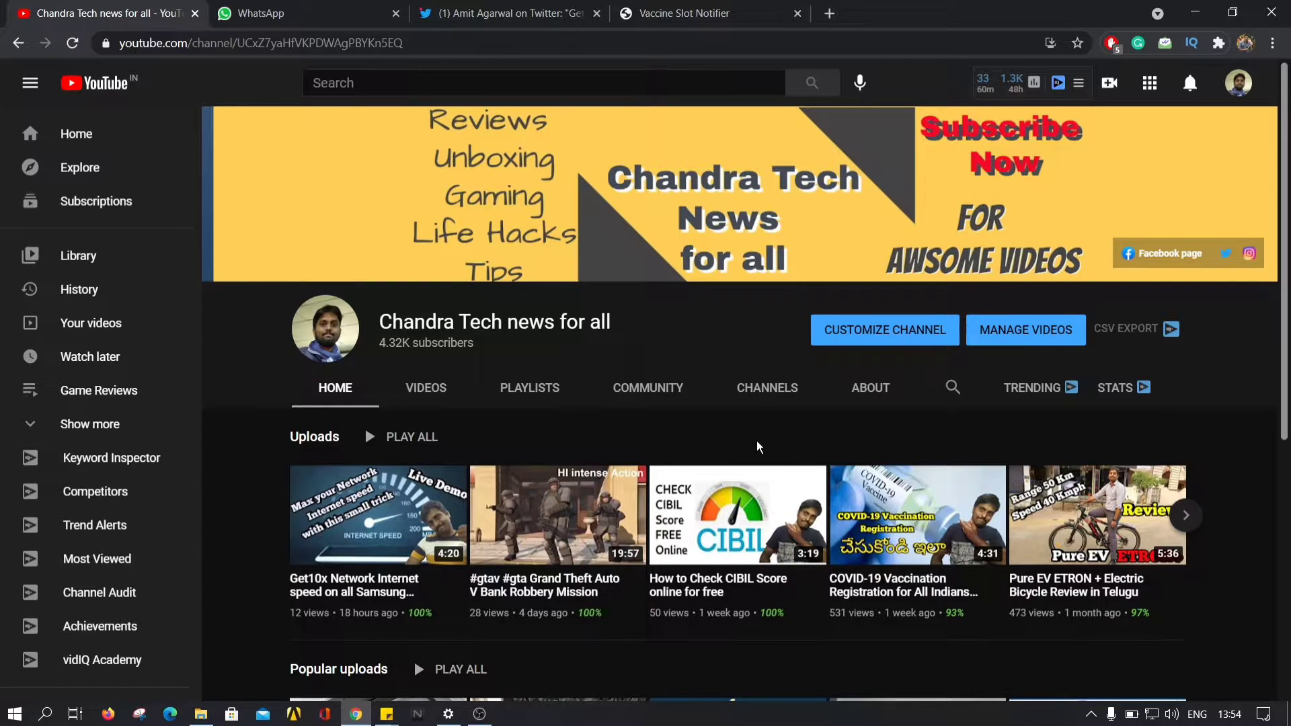
pyautogui.scroll(-1, 679, 455)
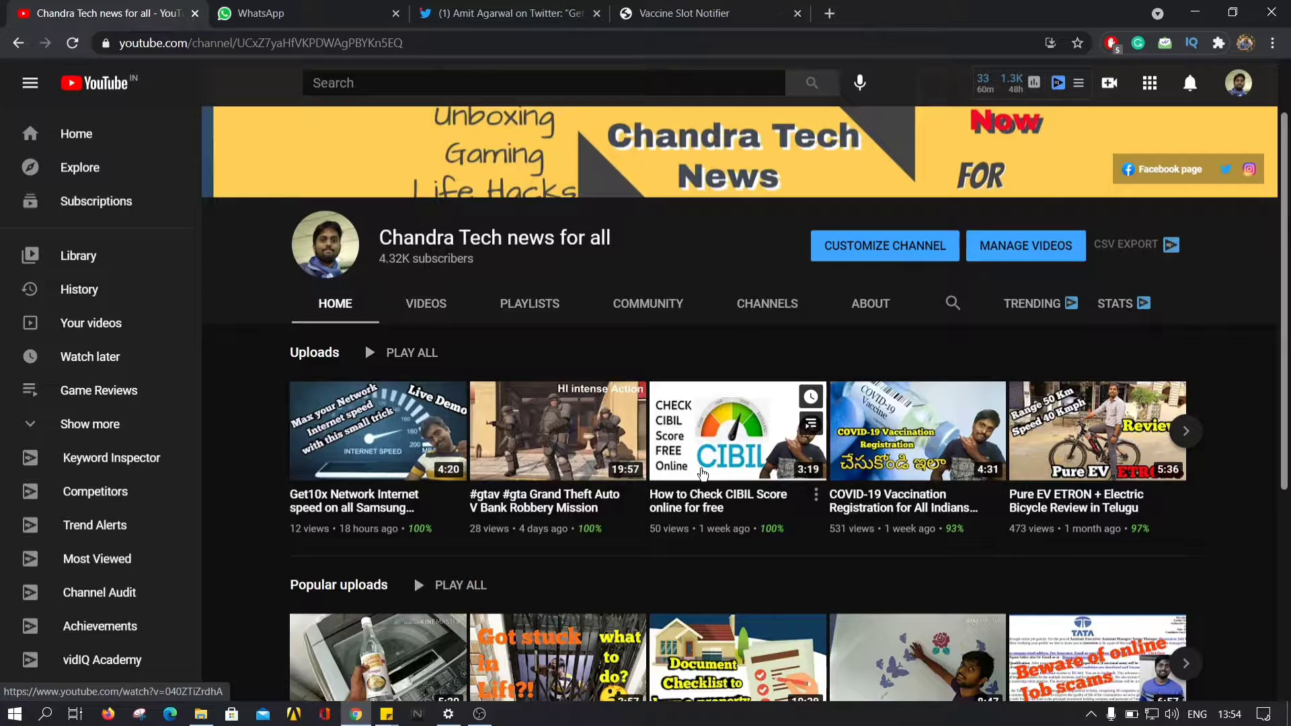
pyautogui.scroll(1, 742, 487)
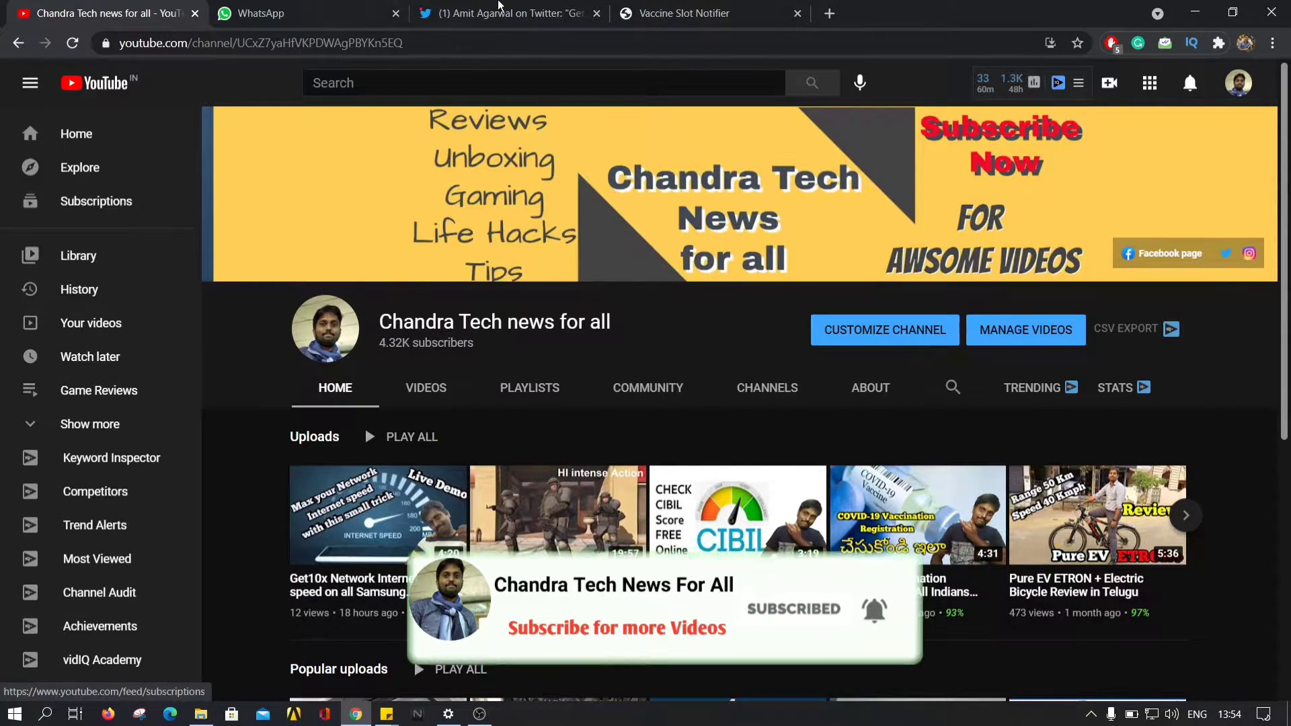
# - Switch to the getjab.in Co-WIN slot notifier page and fill in the full name with the saved entry
pyautogui.click(655, 11)
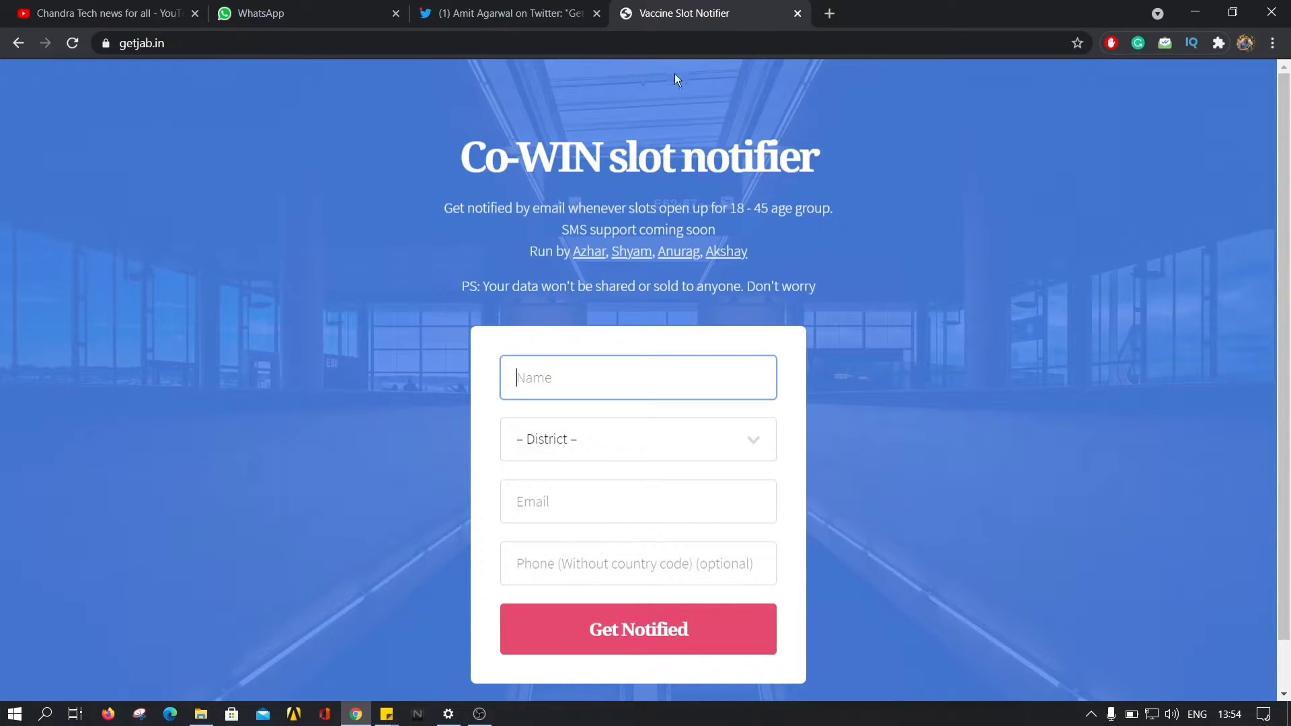
pyautogui.click(186, 43)
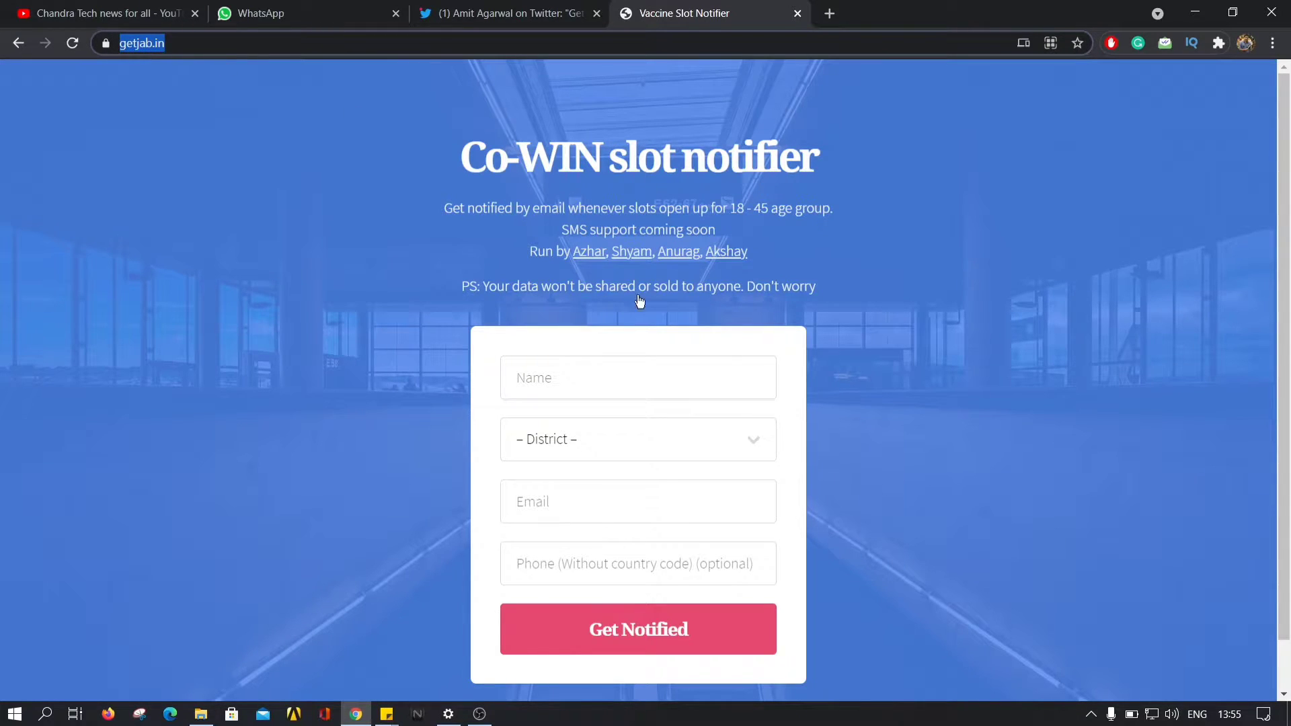
pyautogui.click(733, 354)
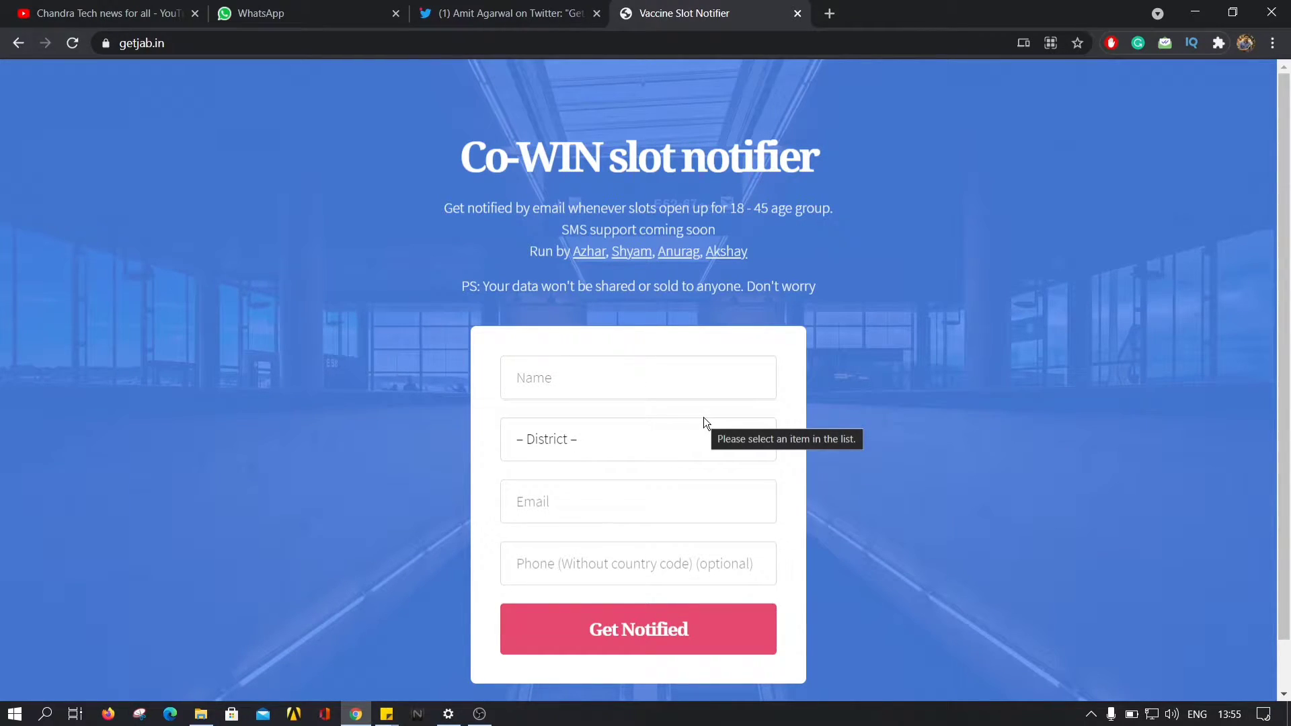
pyautogui.click(673, 388)
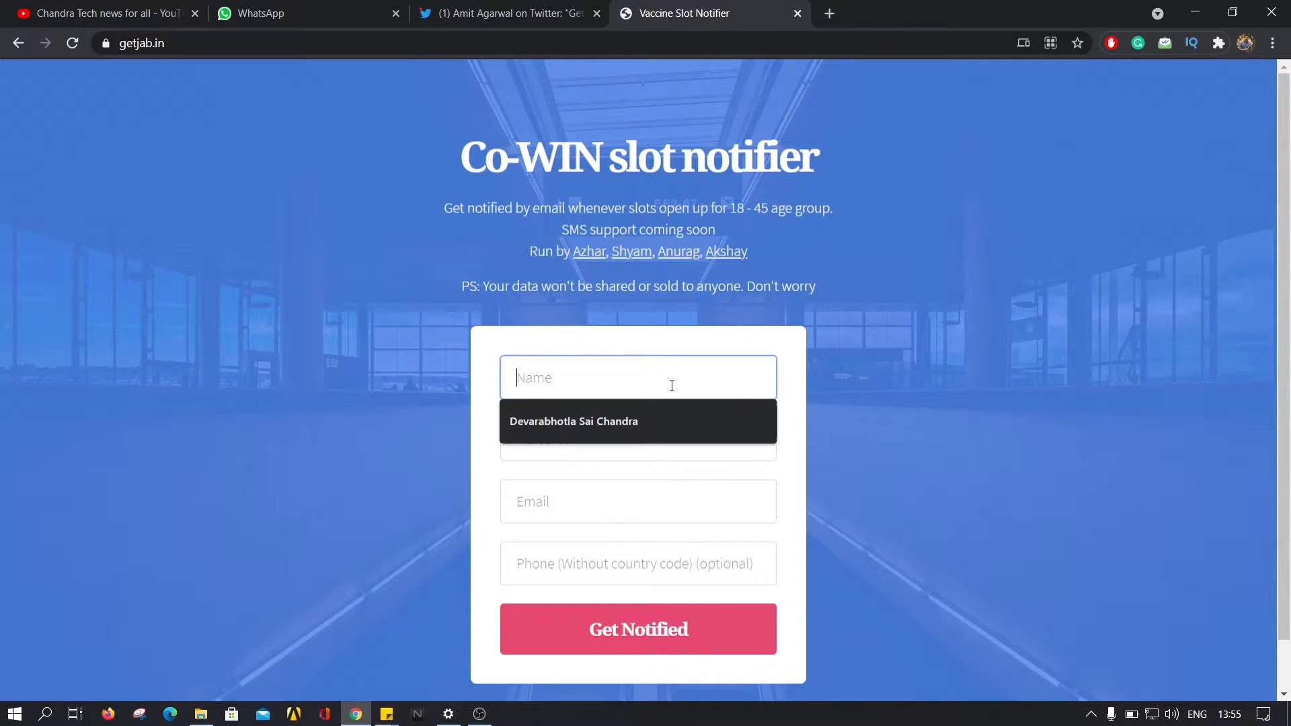
pyautogui.click(661, 423)
# - Set the district in the notification form to 8 Visakhapatnam
pyautogui.click(651, 438)
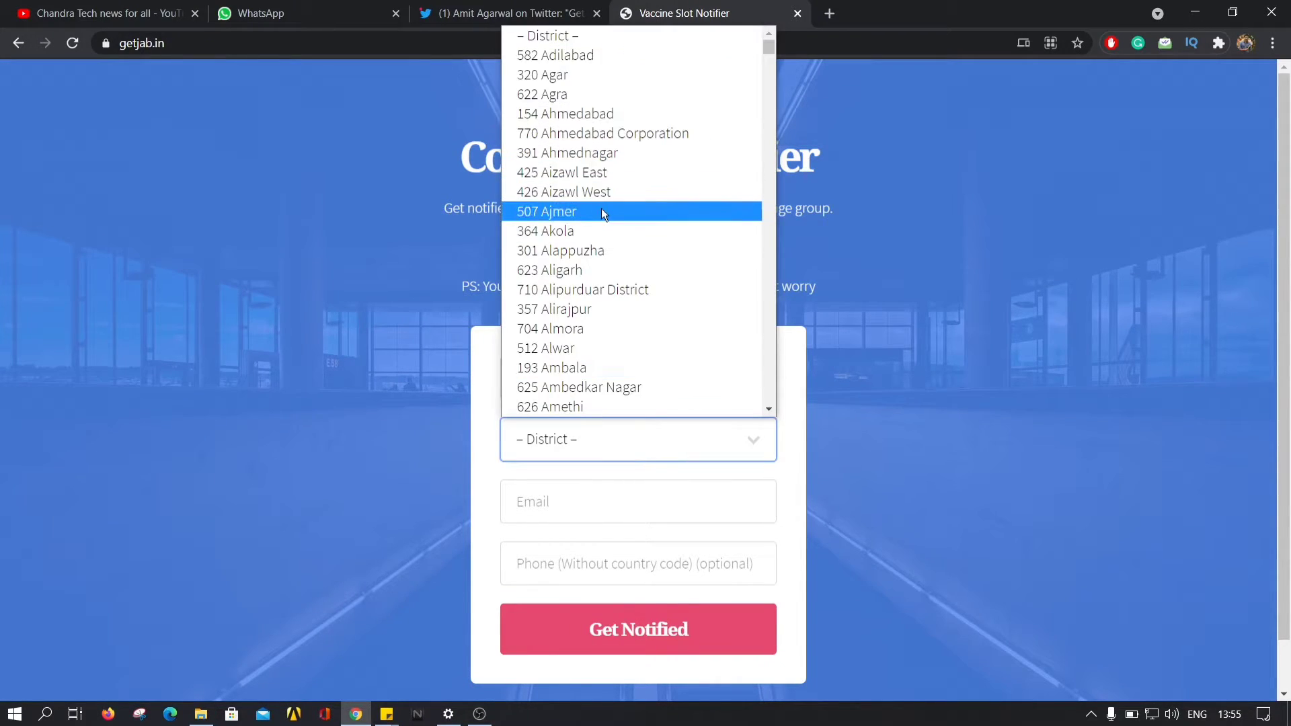
pyautogui.scroll(-20, 624, 222)
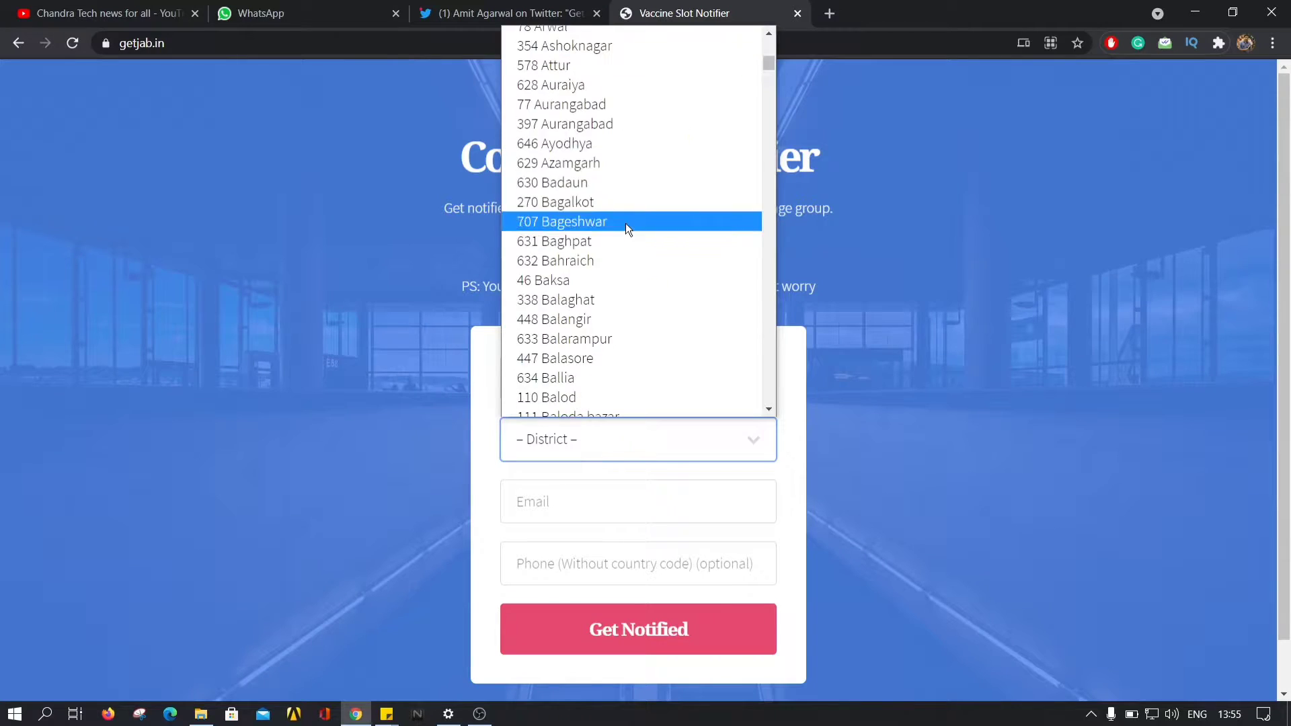
pyautogui.scroll(-20, 628, 220)
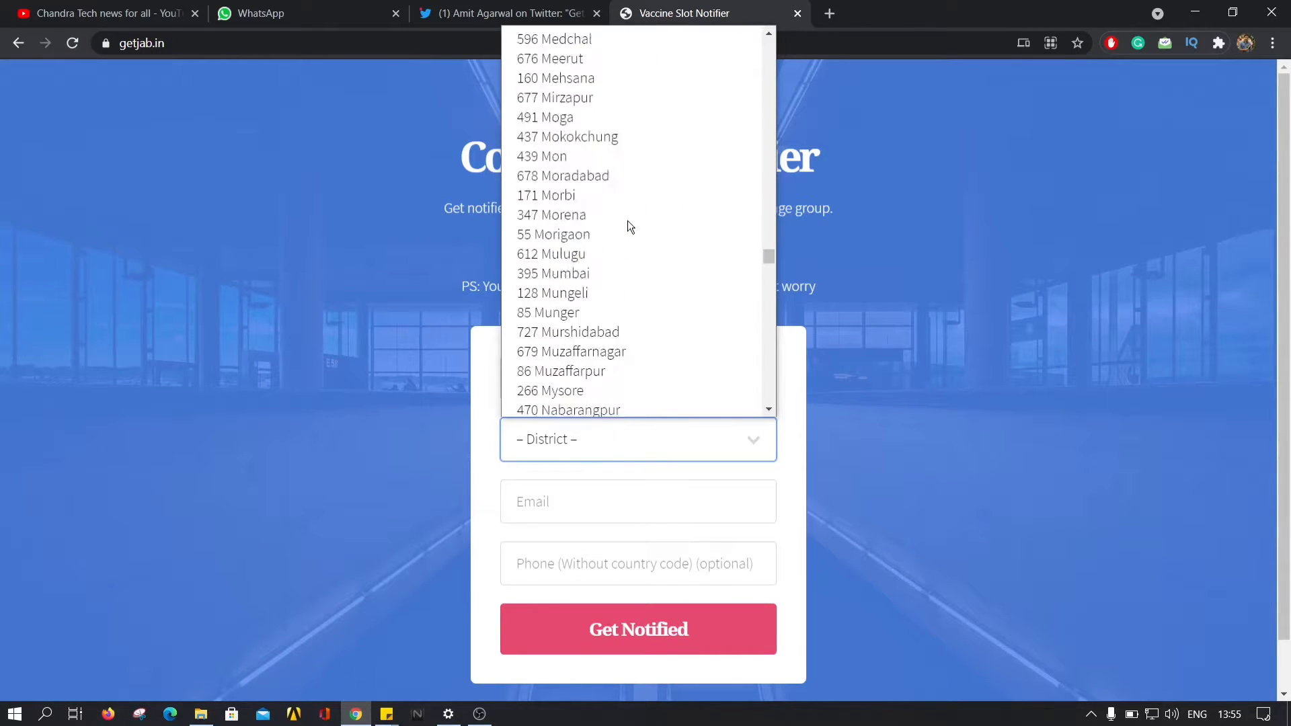
pyautogui.scroll(-20, 631, 225)
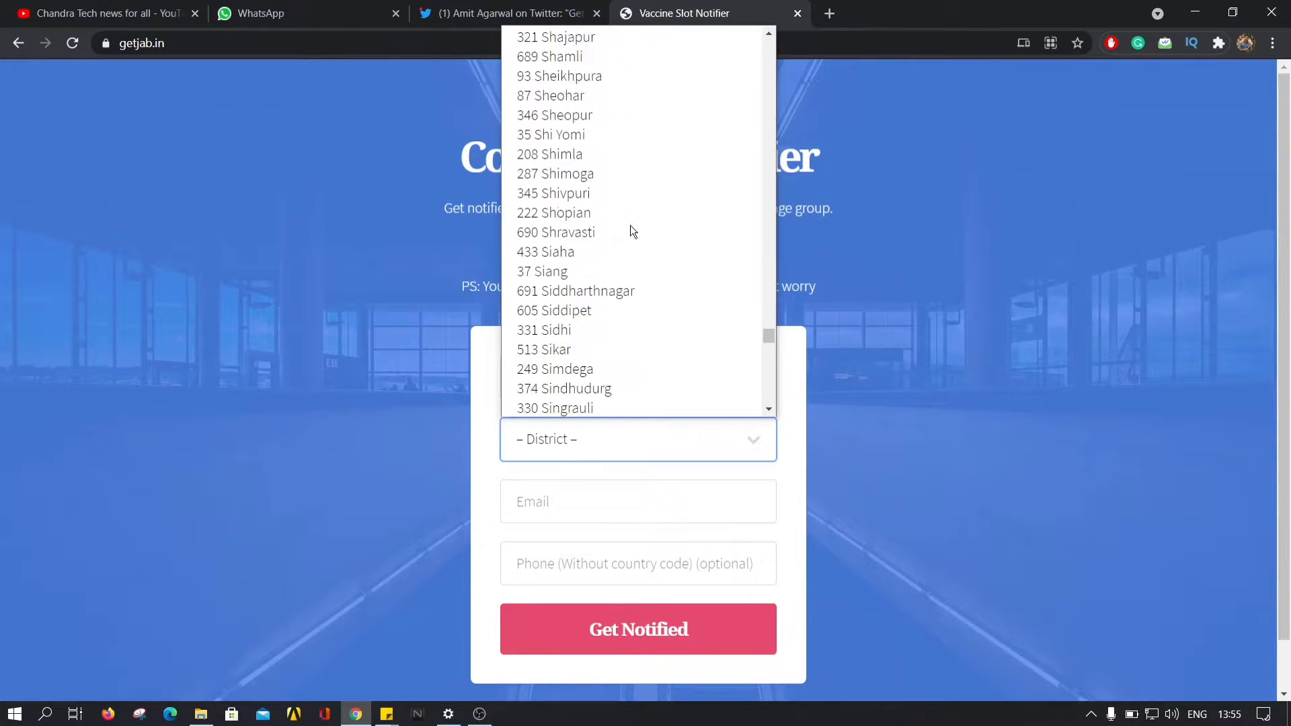
pyautogui.scroll(-7, 631, 225)
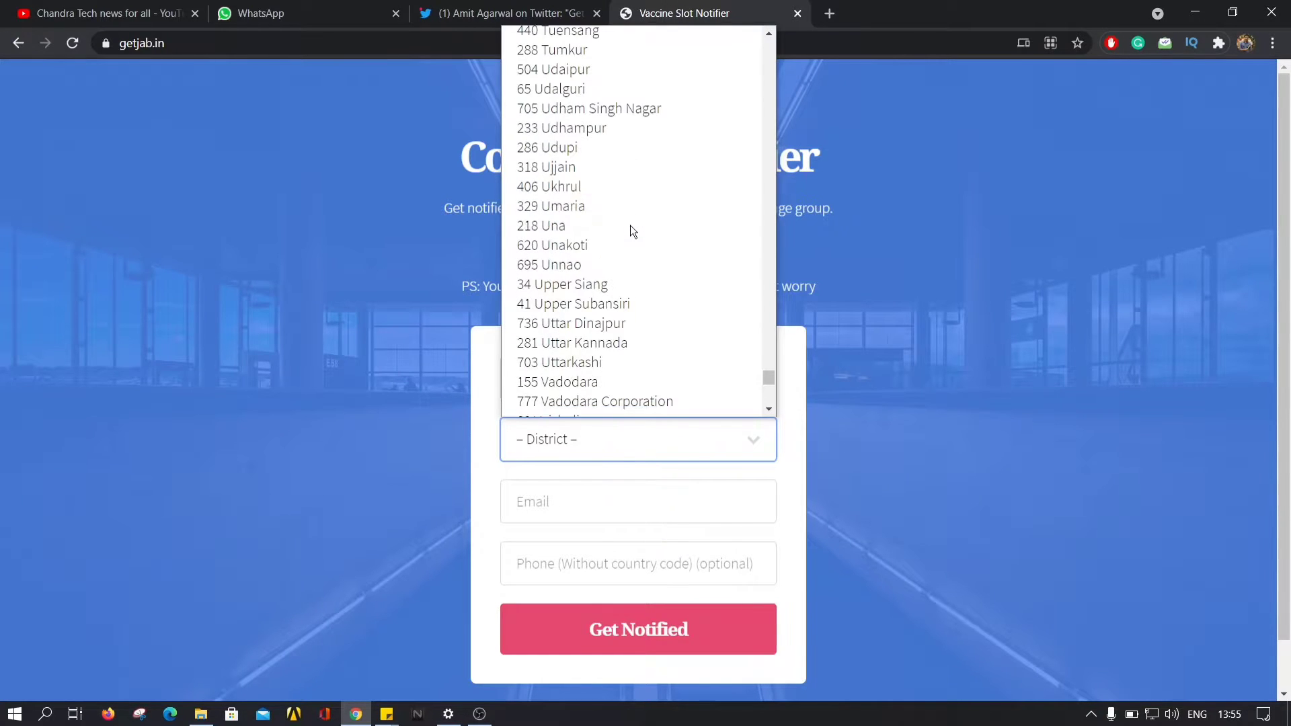
pyautogui.scroll(-5, 640, 345)
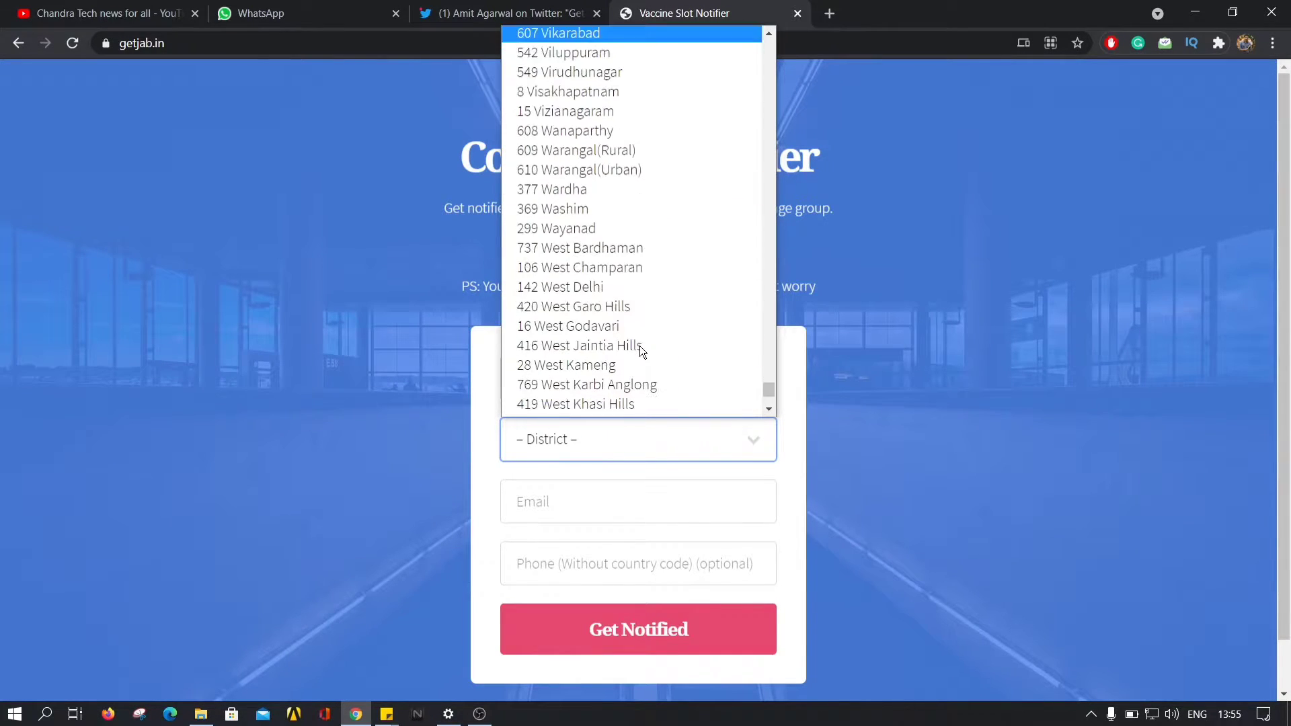
pyautogui.click(620, 96)
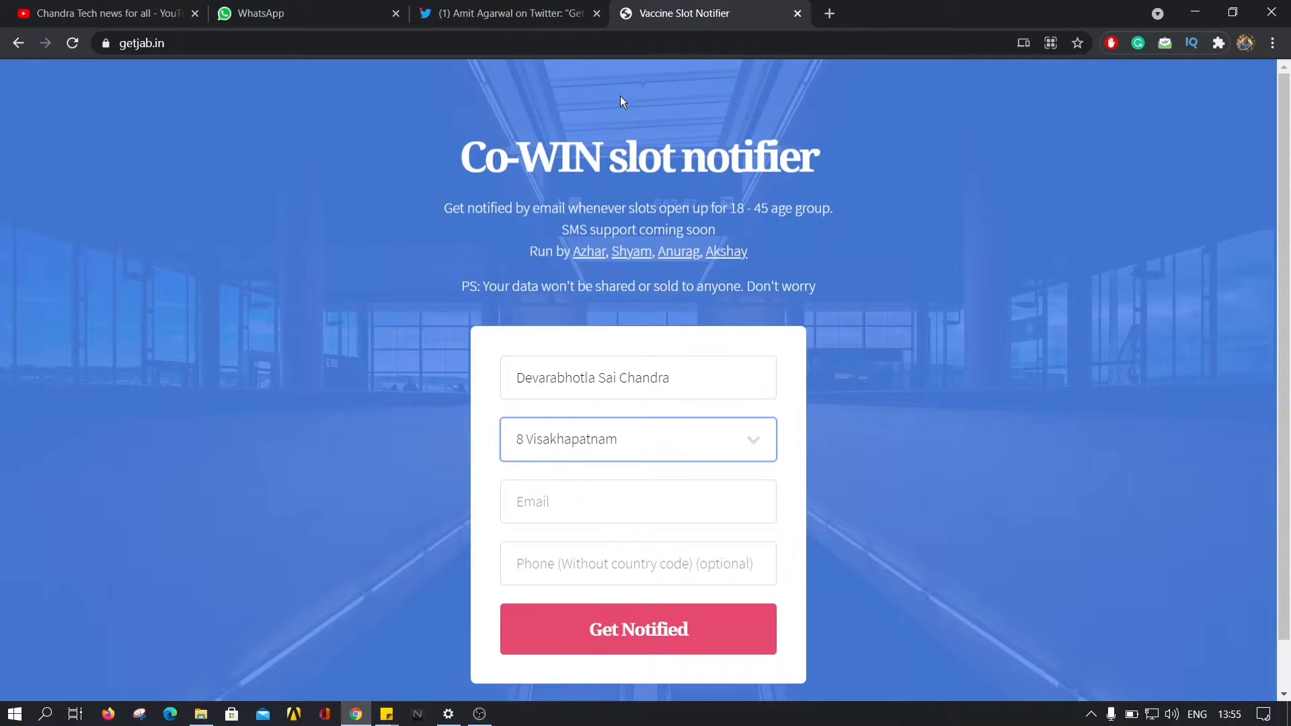
# - Fill in the saved e-mail address with the optional phone number left blank, and submit the slot notification request
pyautogui.click(645, 501)
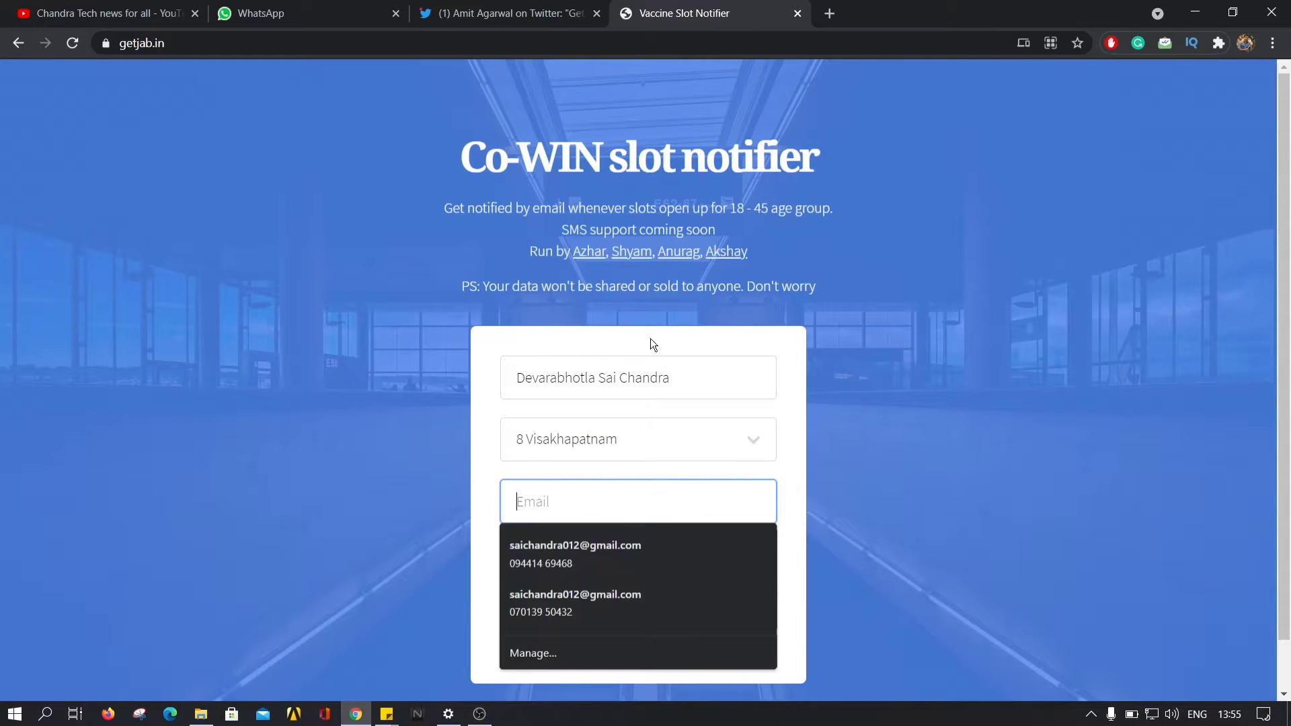
pyautogui.click(596, 542)
pyautogui.moveTo(608, 564); pyautogui.dragTo(412, 534)
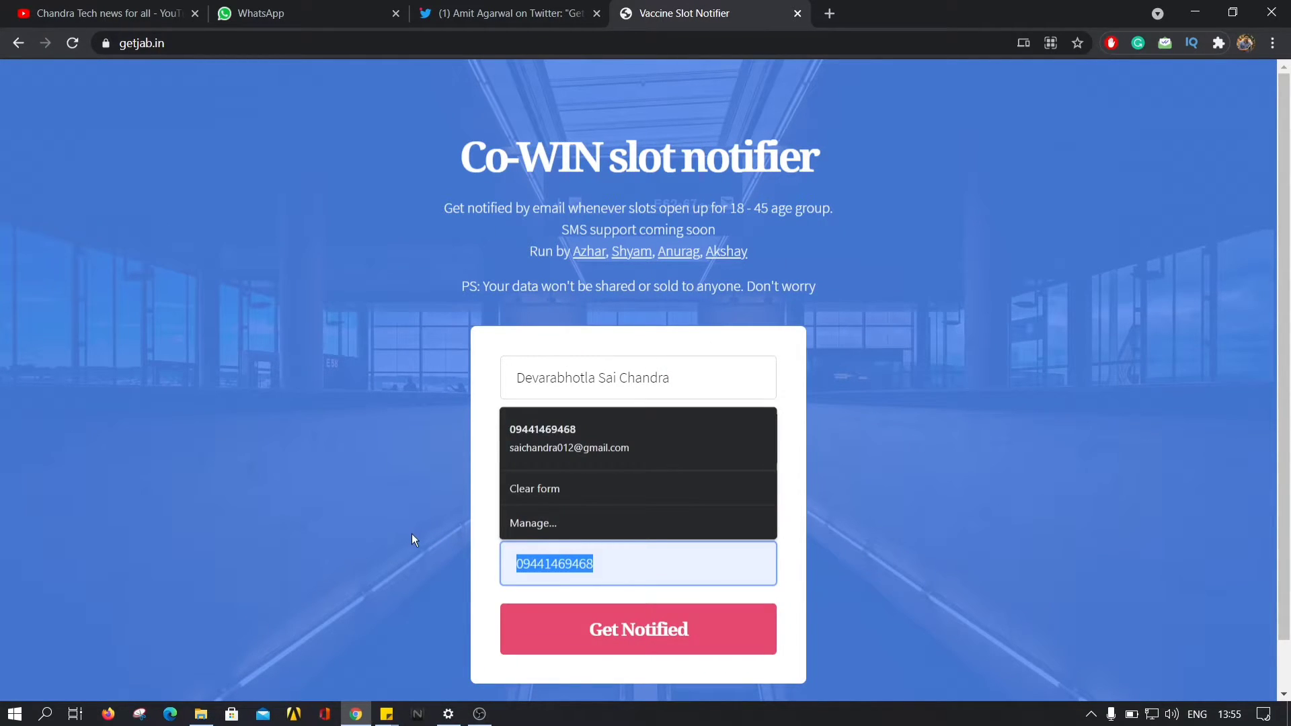
pyautogui.press('BackSpace')
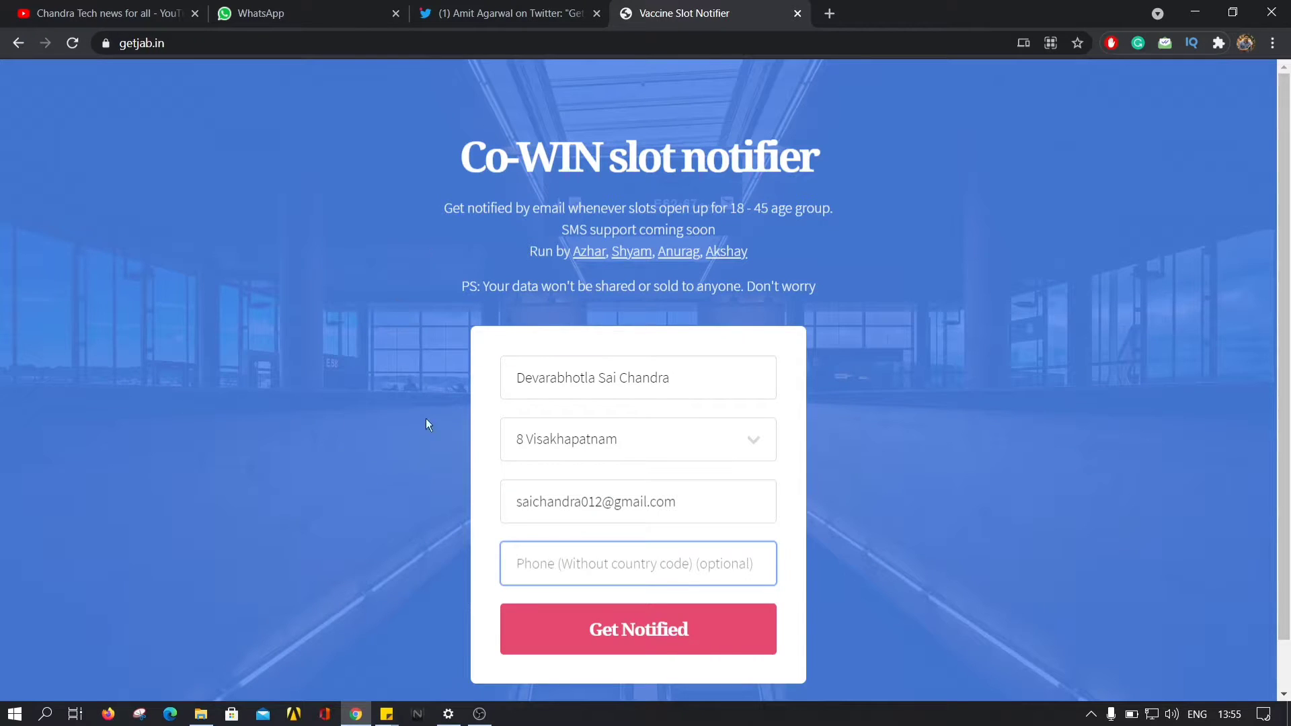
pyautogui.click(702, 633)
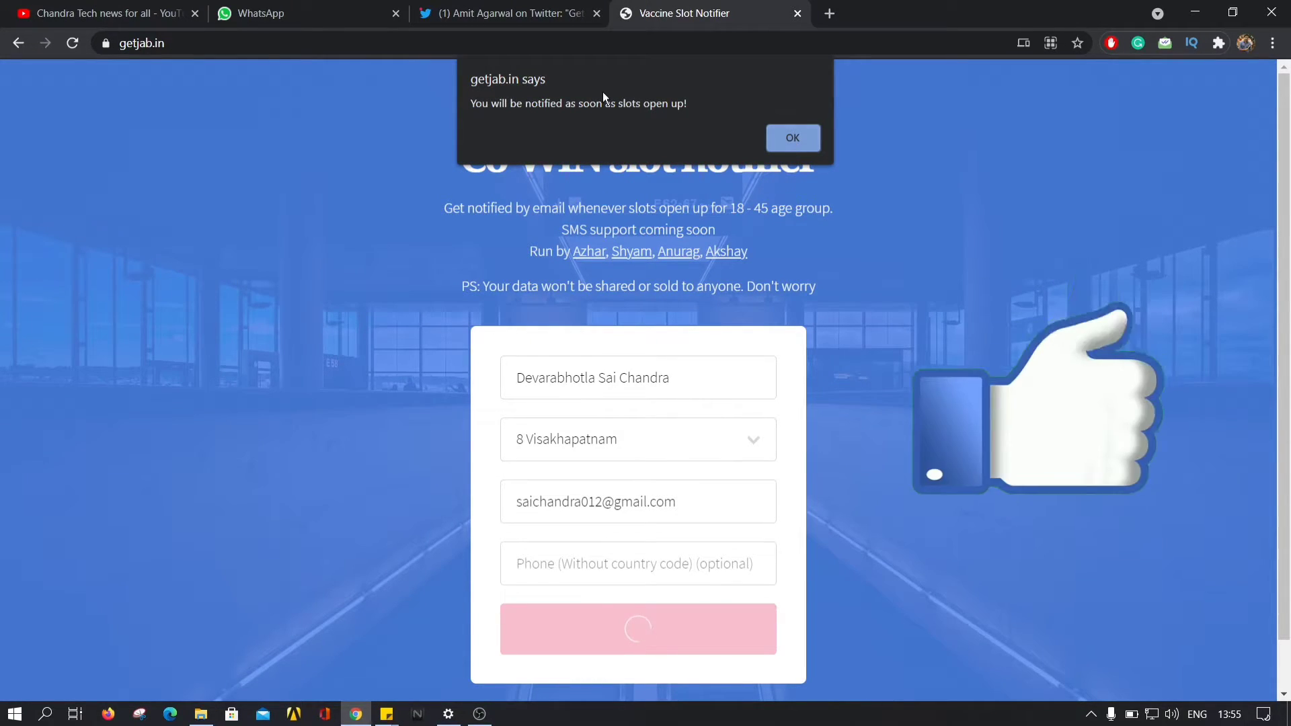
pyautogui.press('Return')
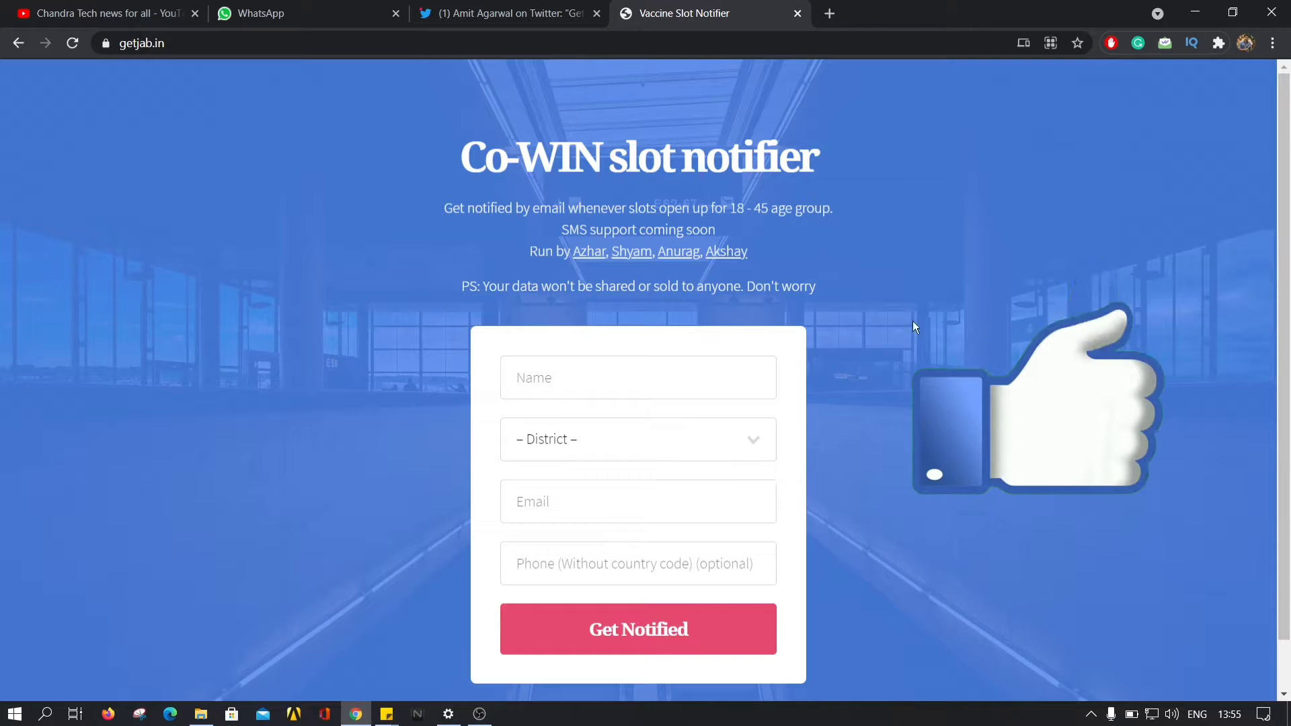
# - Open the labnol.org vaccine tracker link from the Twitter thread in a new tab and switch to that article
pyautogui.click(490, 16)
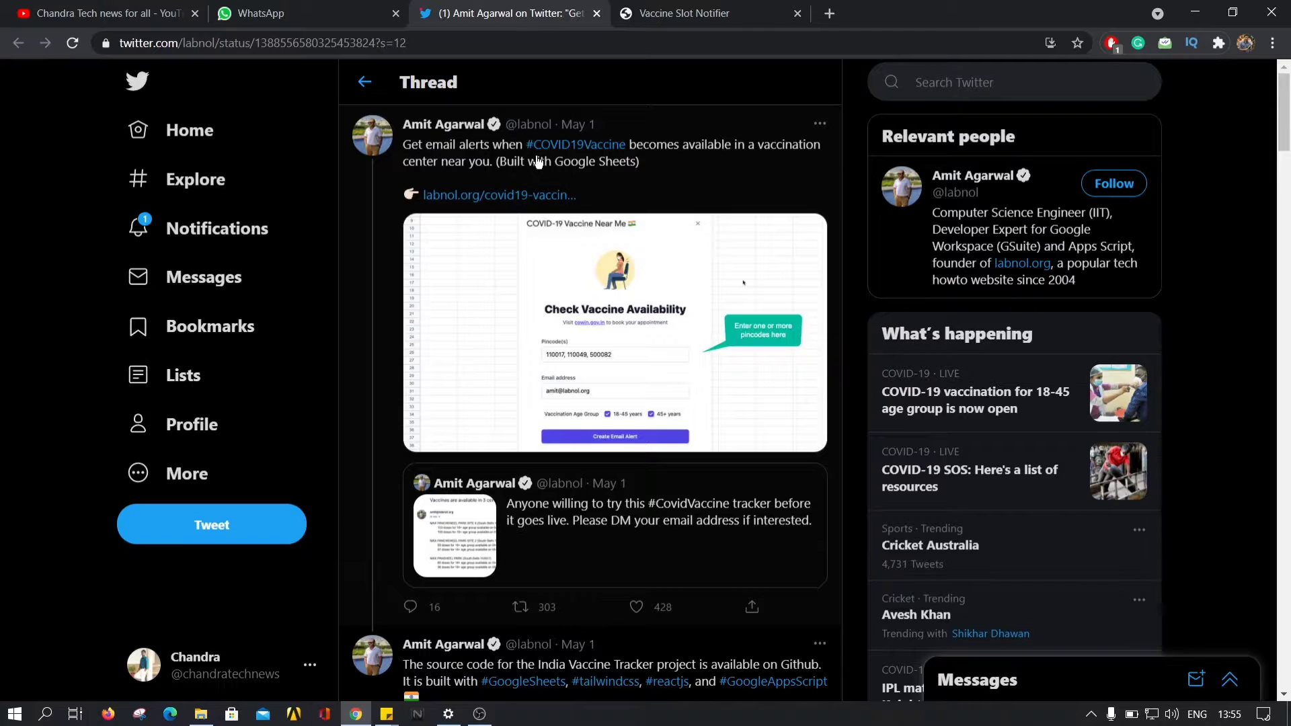
pyautogui.rightClick(478, 196)
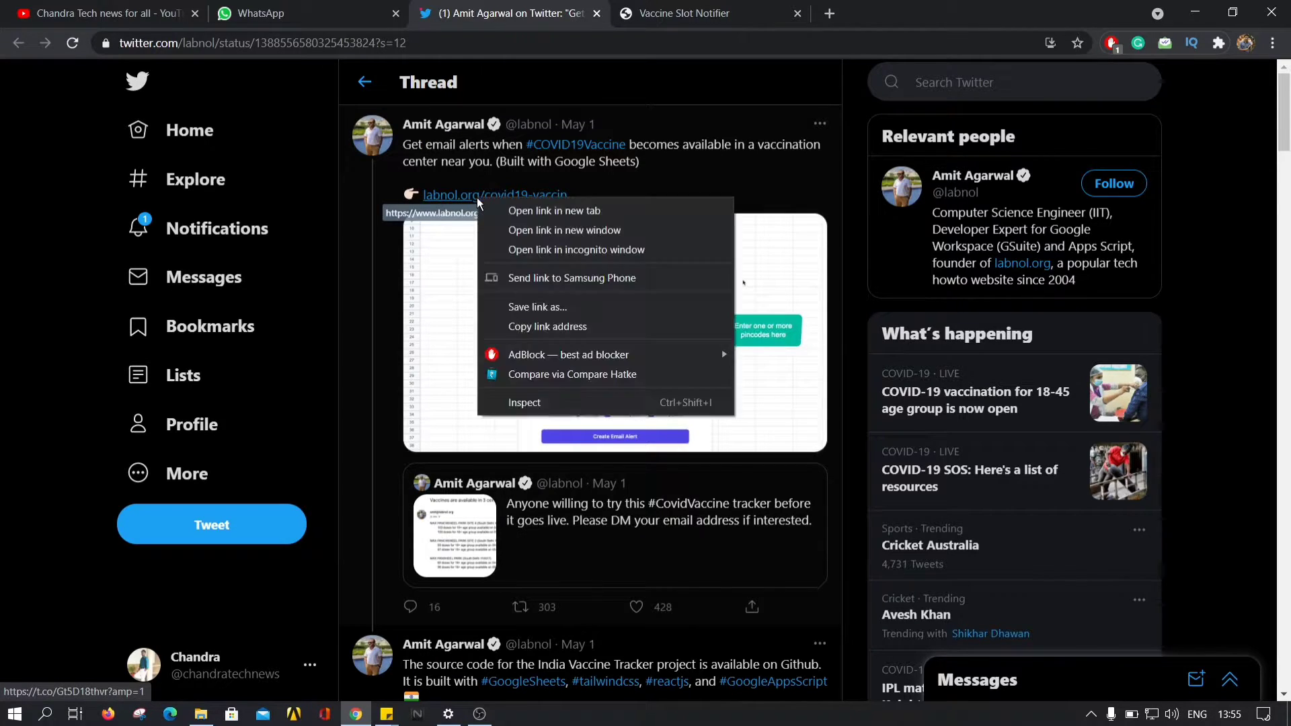
pyautogui.click(501, 211)
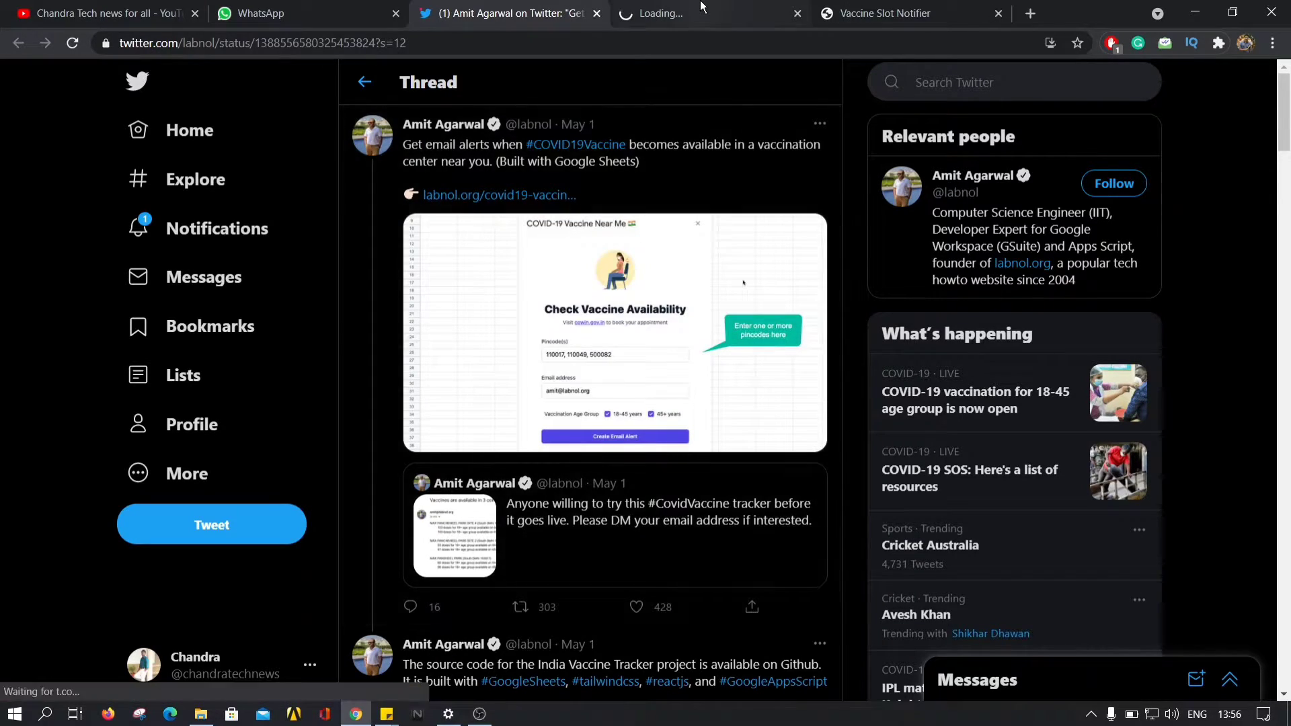
pyautogui.click(701, 6)
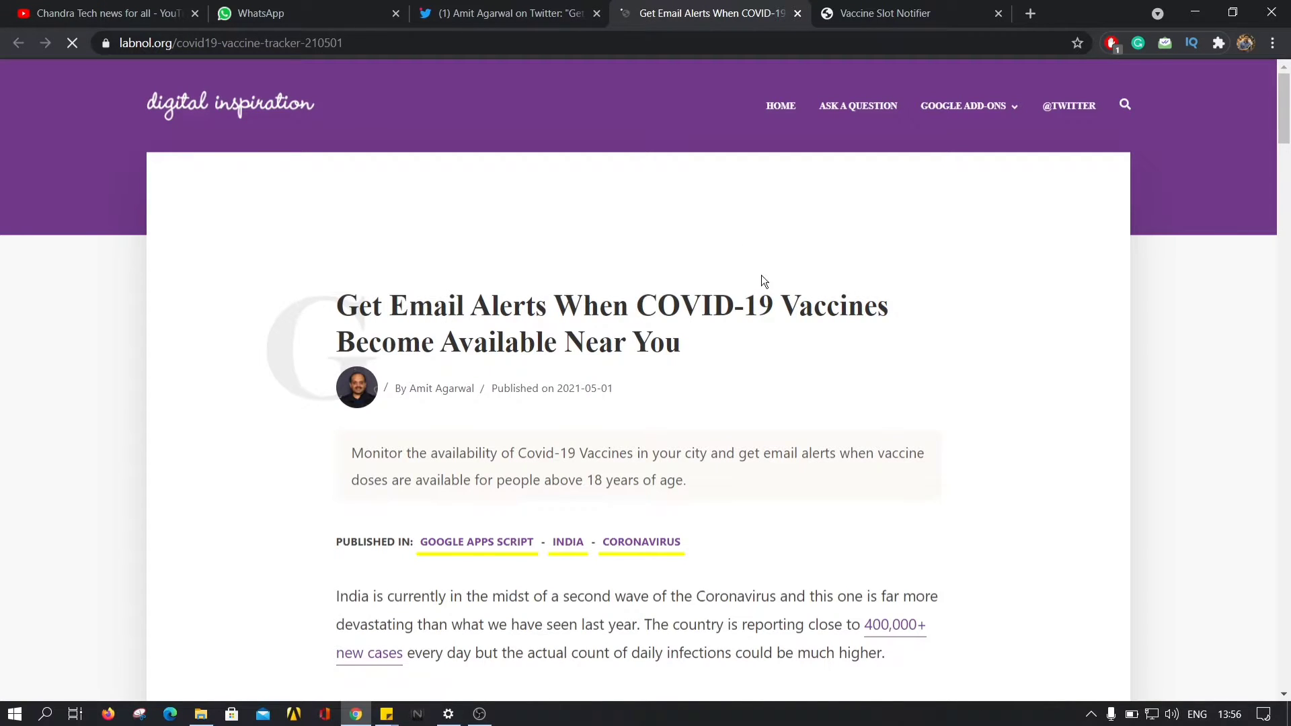
# - Read the title and introduction of the article about e-mail alerts for COVID-19 vaccine availability
pyautogui.scroll(-3, 761, 275)
pyautogui.scroll(3, 1002, 356)
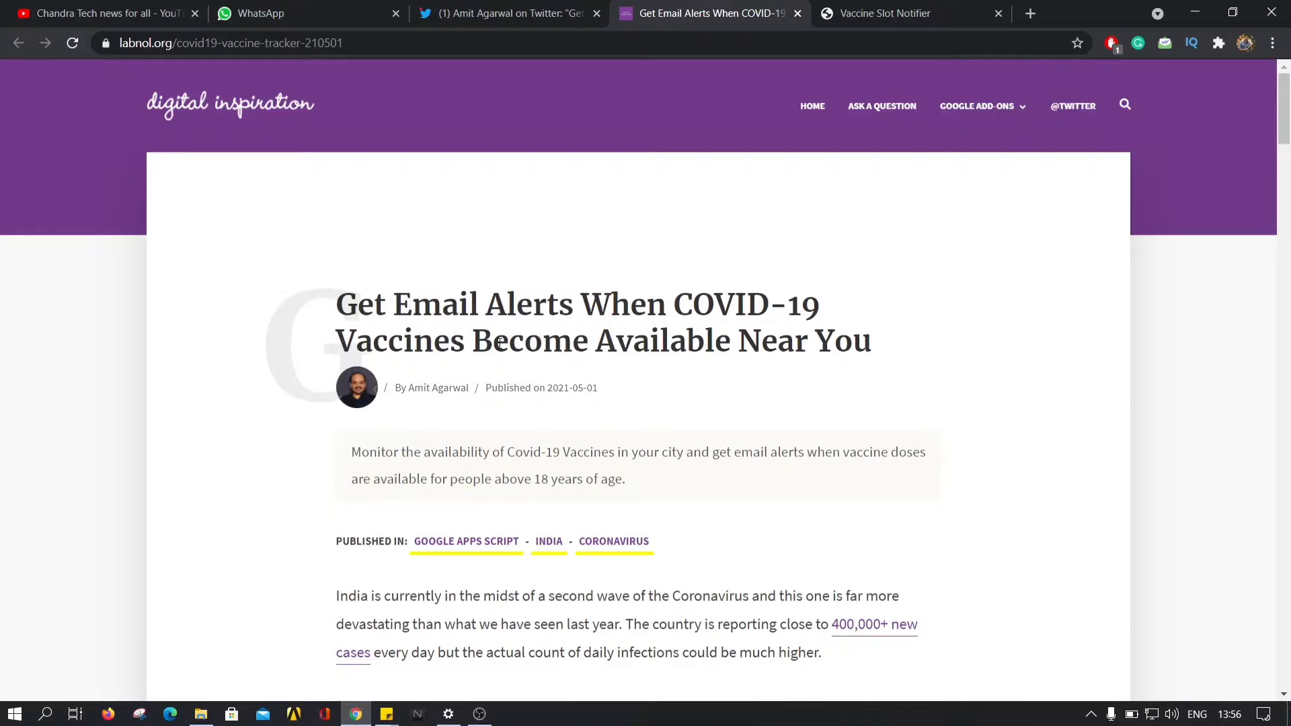
pyautogui.moveTo(582, 306); pyautogui.dragTo(874, 332)
pyautogui.scroll(-1, 989, 414)
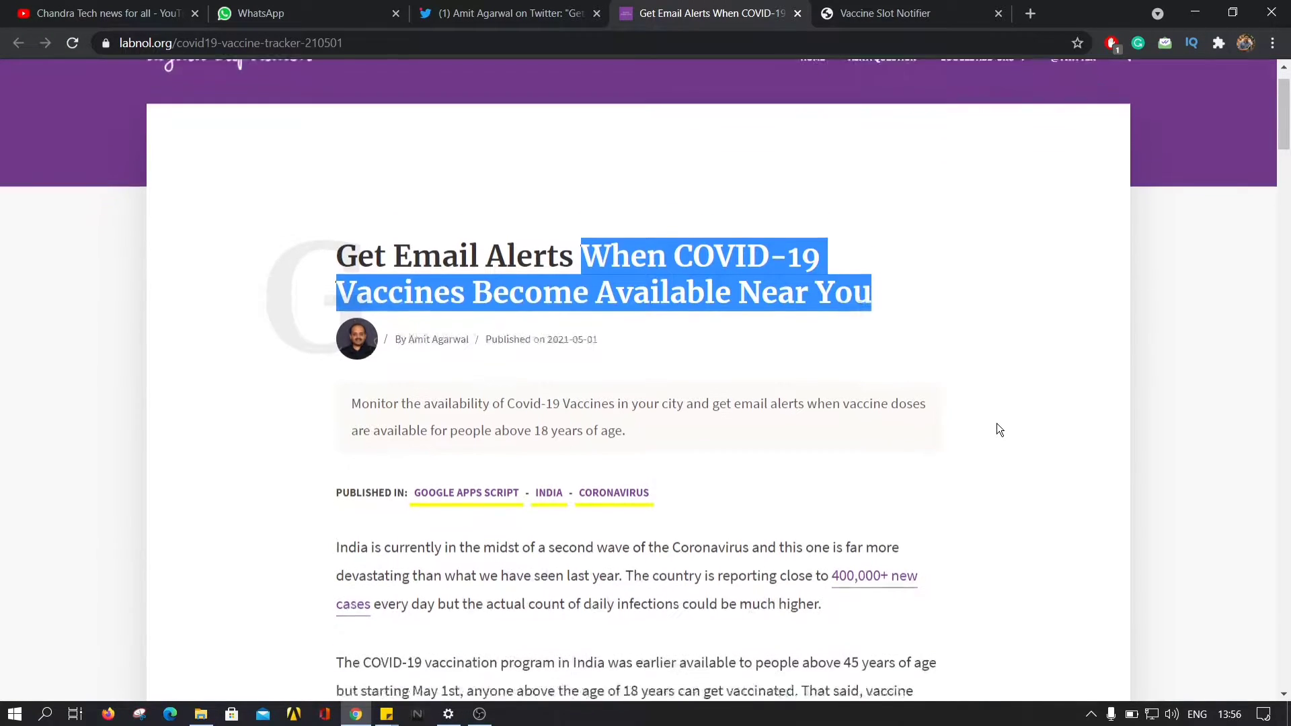
pyautogui.click(998, 428)
pyautogui.scroll(-6, 998, 427)
pyautogui.scroll(1, 997, 422)
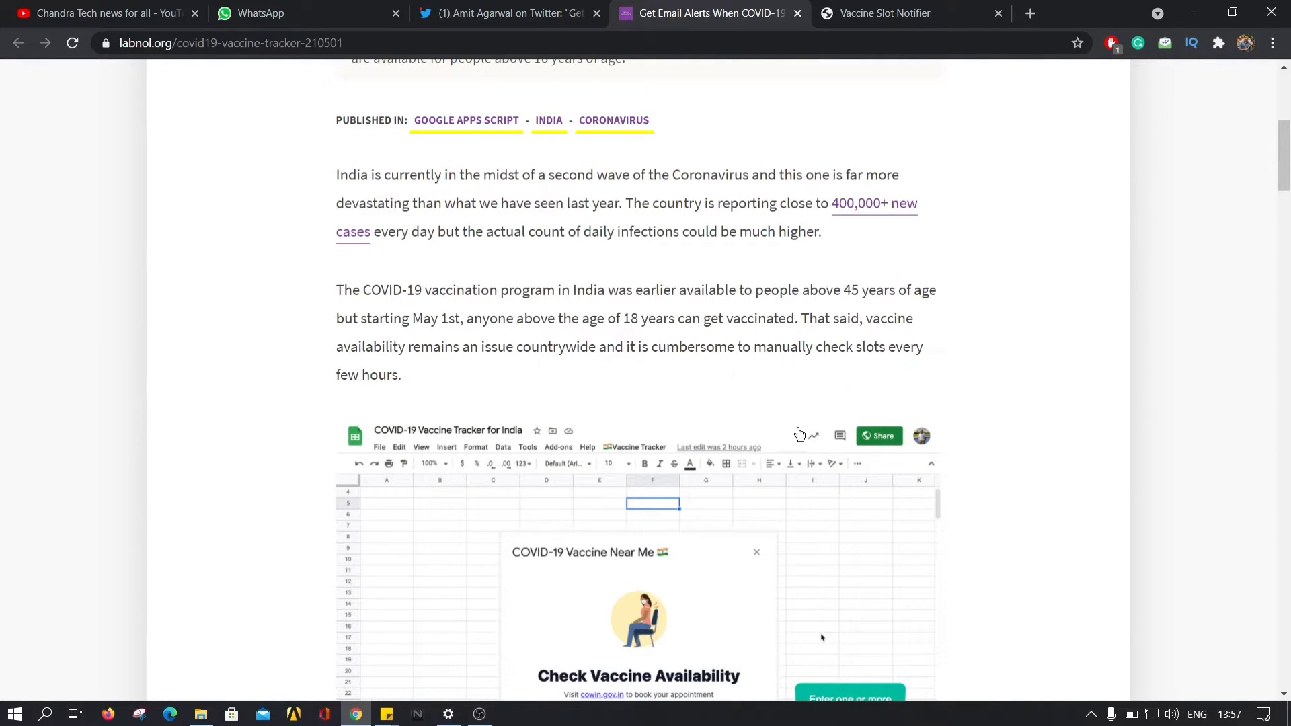
# - Make a copy of the COVID-19 Vaccine Tracker for India Google Sheet linked in Step 1 of the article
pyautogui.scroll(-4, 637, 500)
pyautogui.scroll(-8, 636, 500)
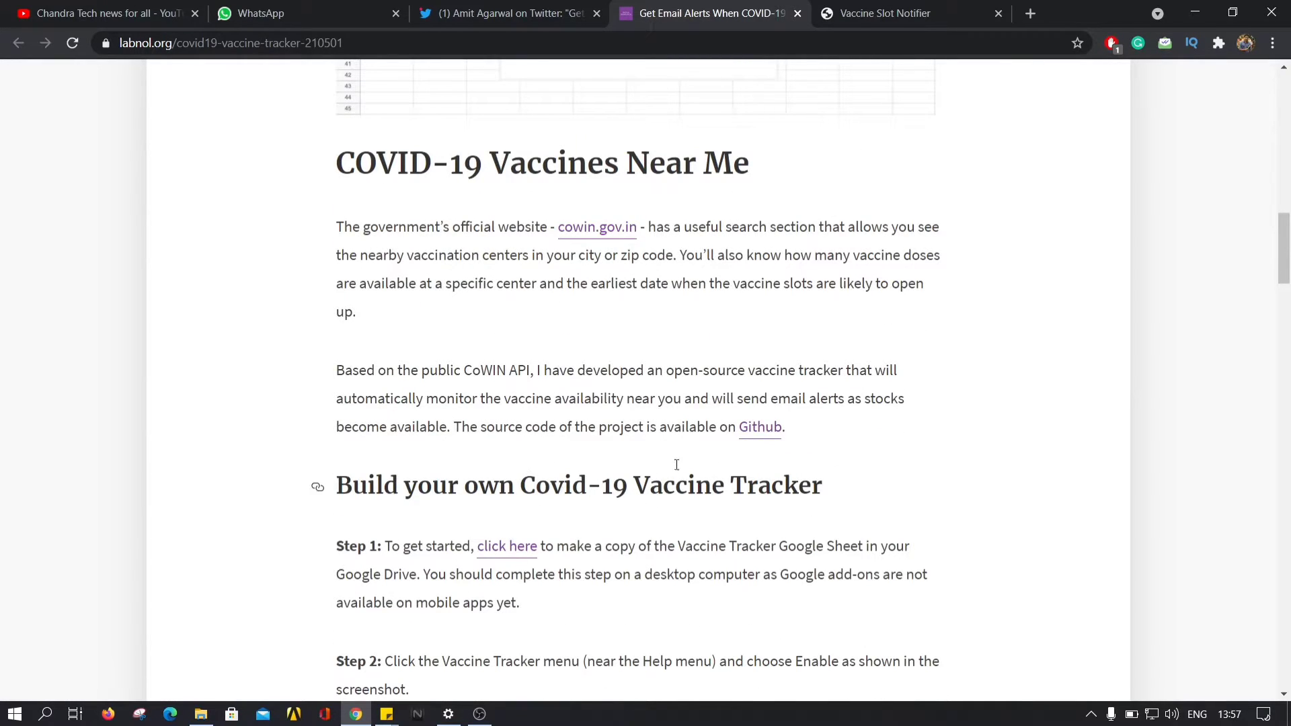
pyautogui.scroll(-3, 558, 489)
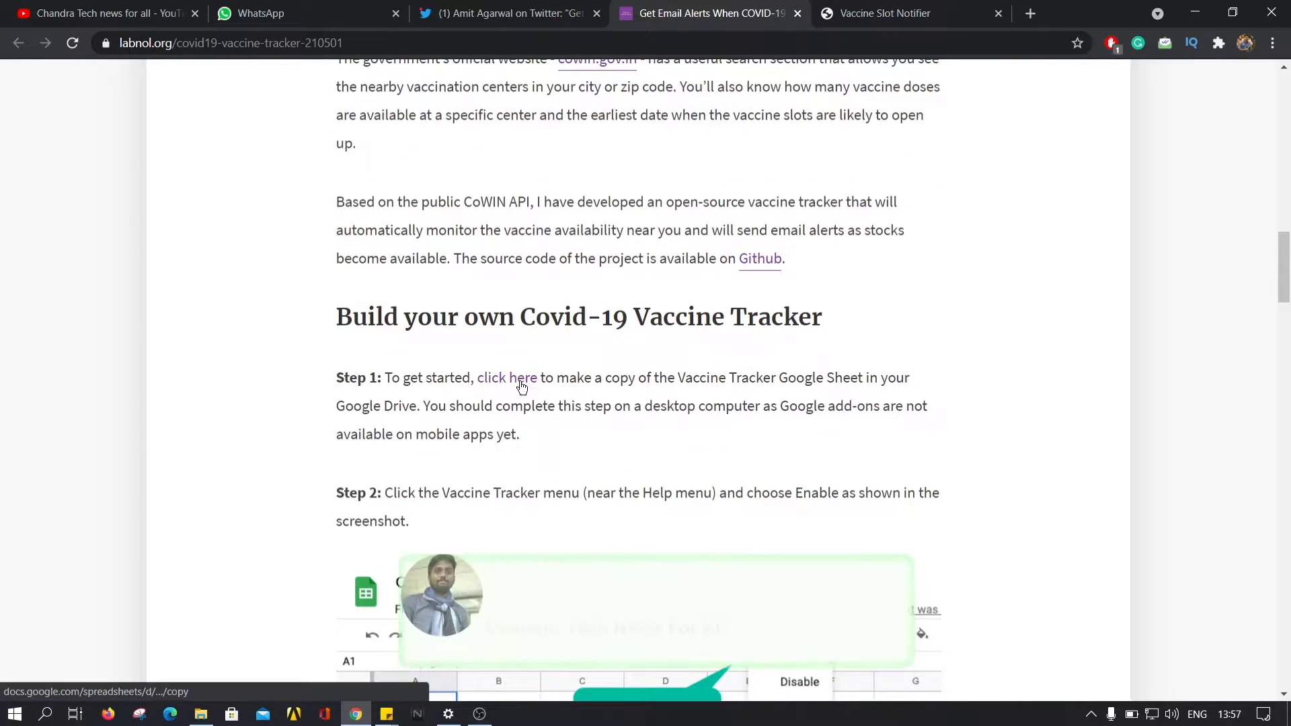
pyautogui.click(521, 381)
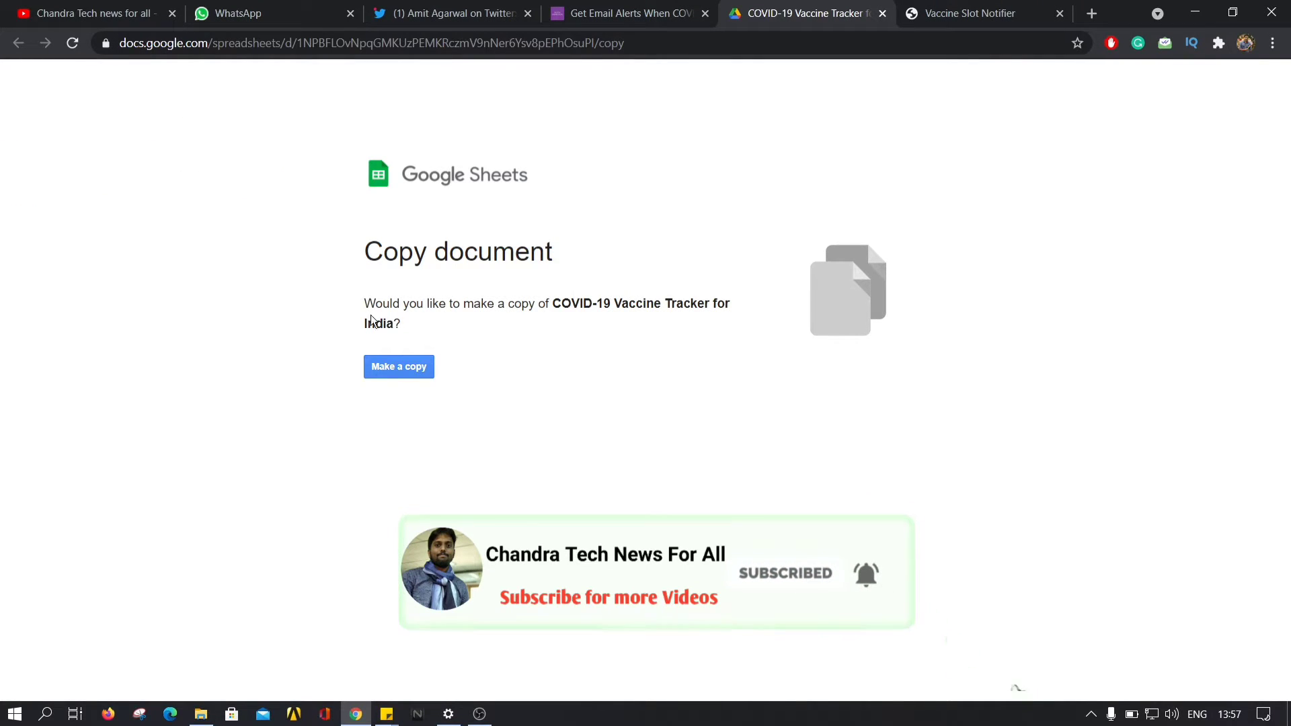
pyautogui.click(400, 367)
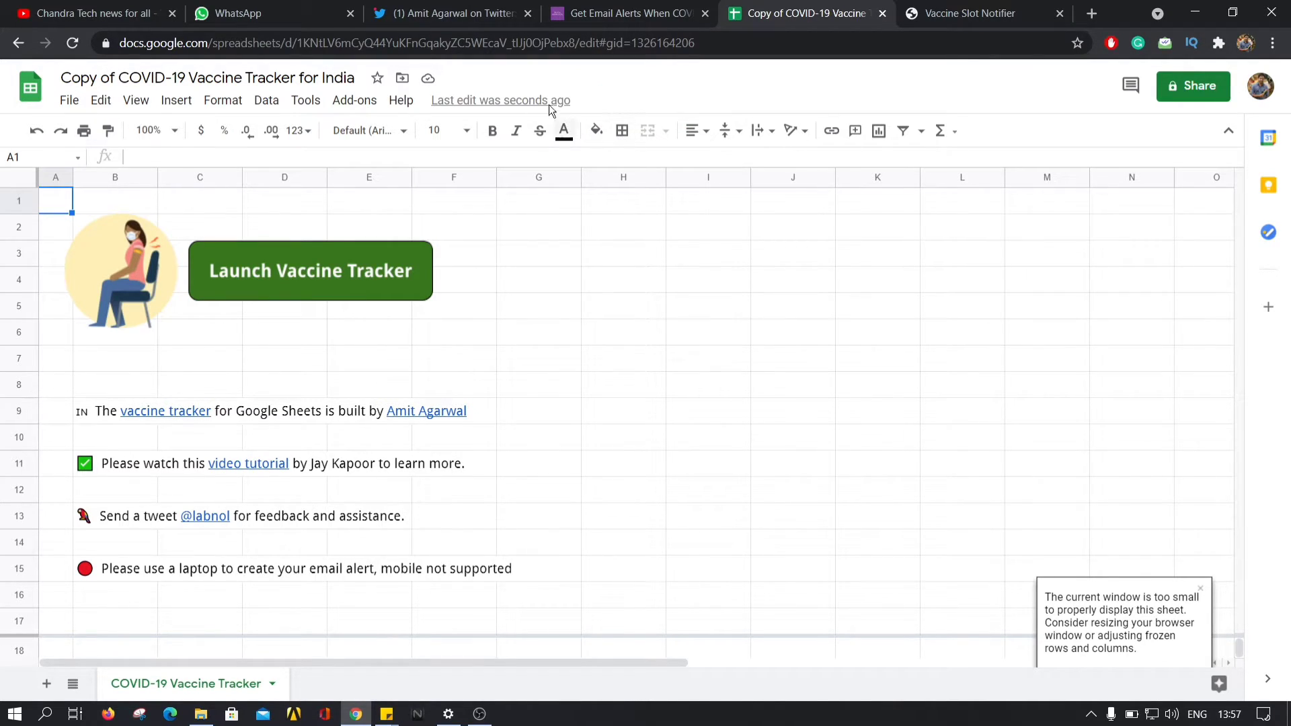
# - Enable the Vaccine Tracker script in the copied sheet and choose the existing Google account for its authorization
pyautogui.click(479, 103)
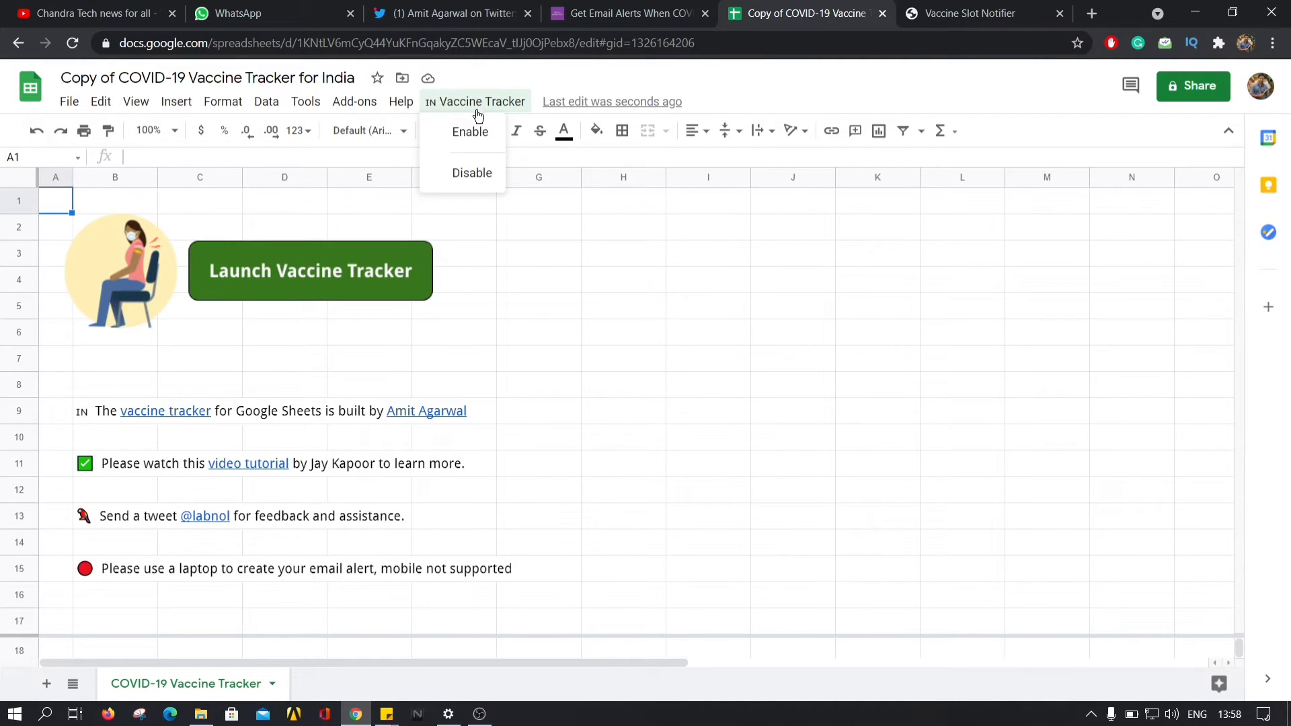
pyautogui.click(474, 132)
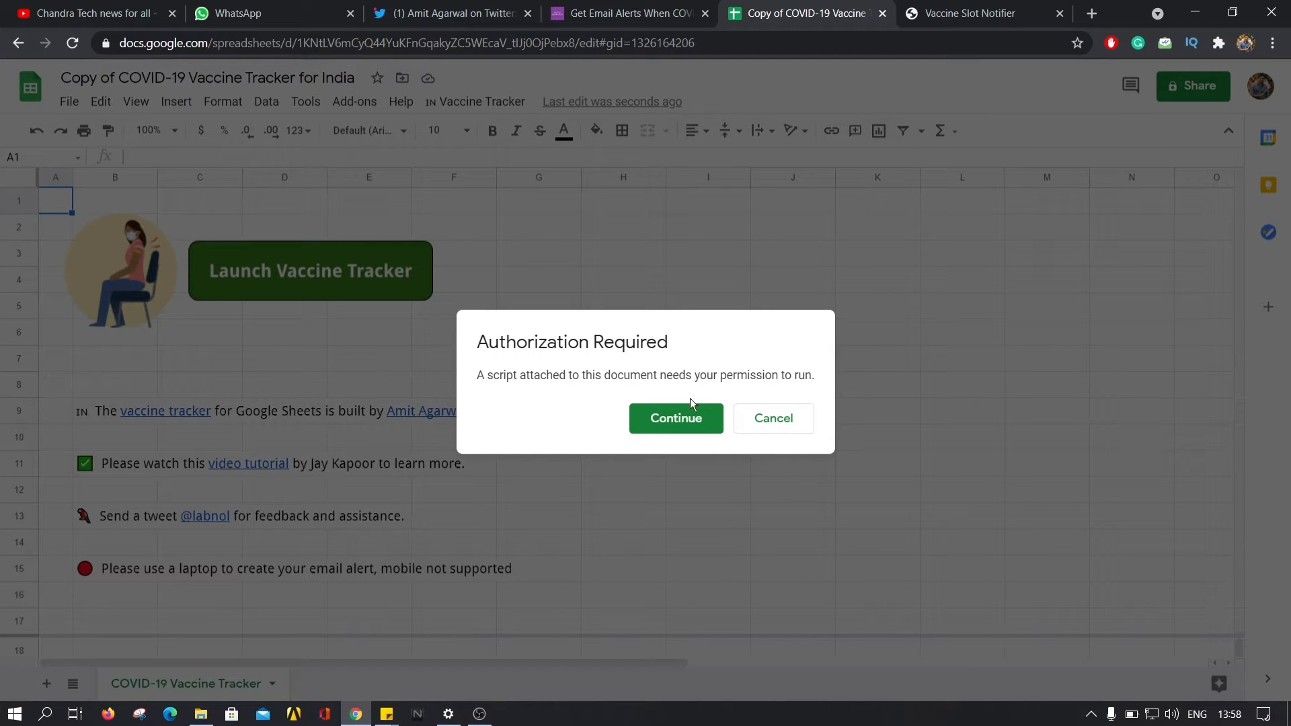
pyautogui.click(662, 424)
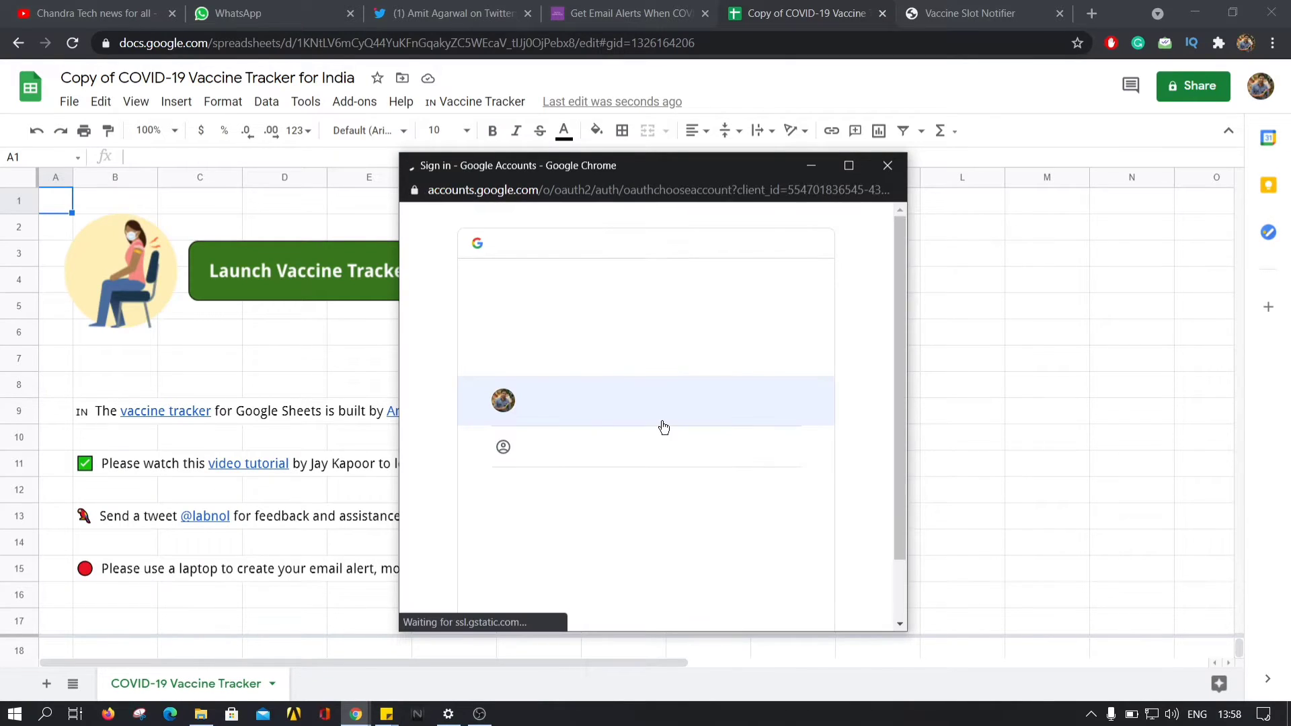
pyautogui.click(518, 391)
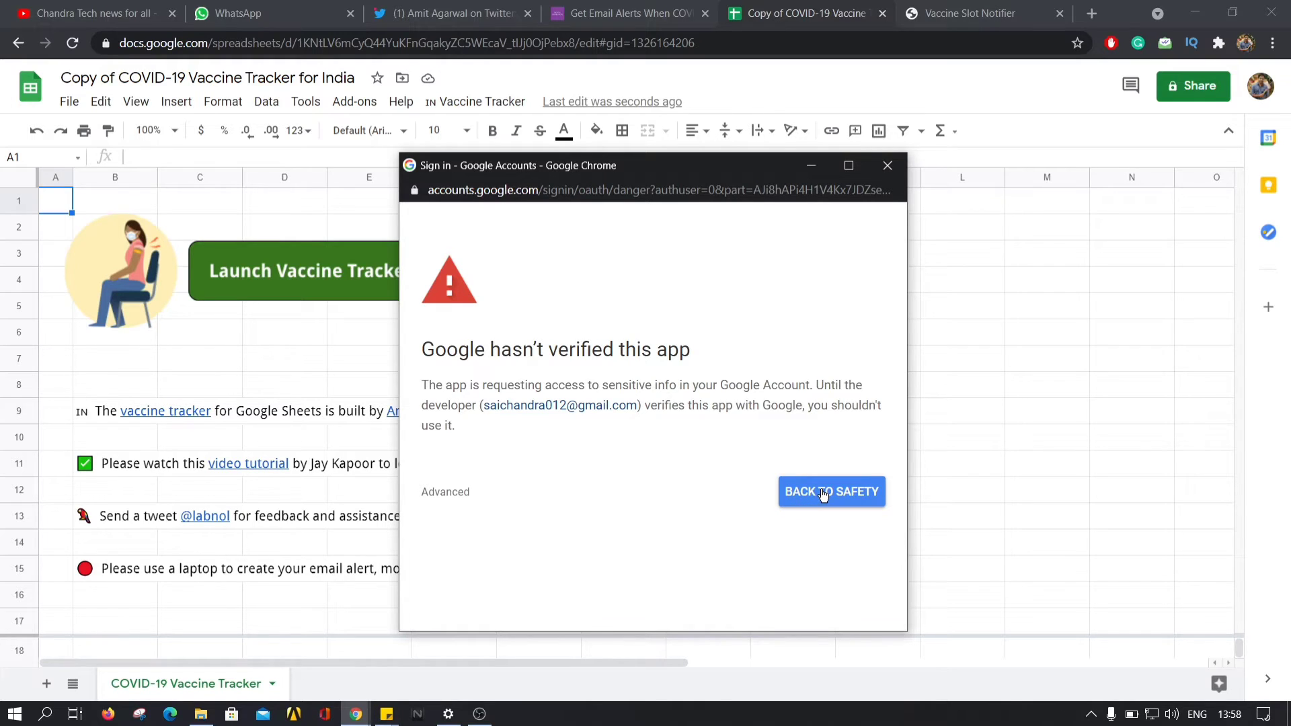
# - Proceed past the unverified-app warning to Vaccine Alerts and allow it the requested access to the Google account
pyautogui.click(462, 496)
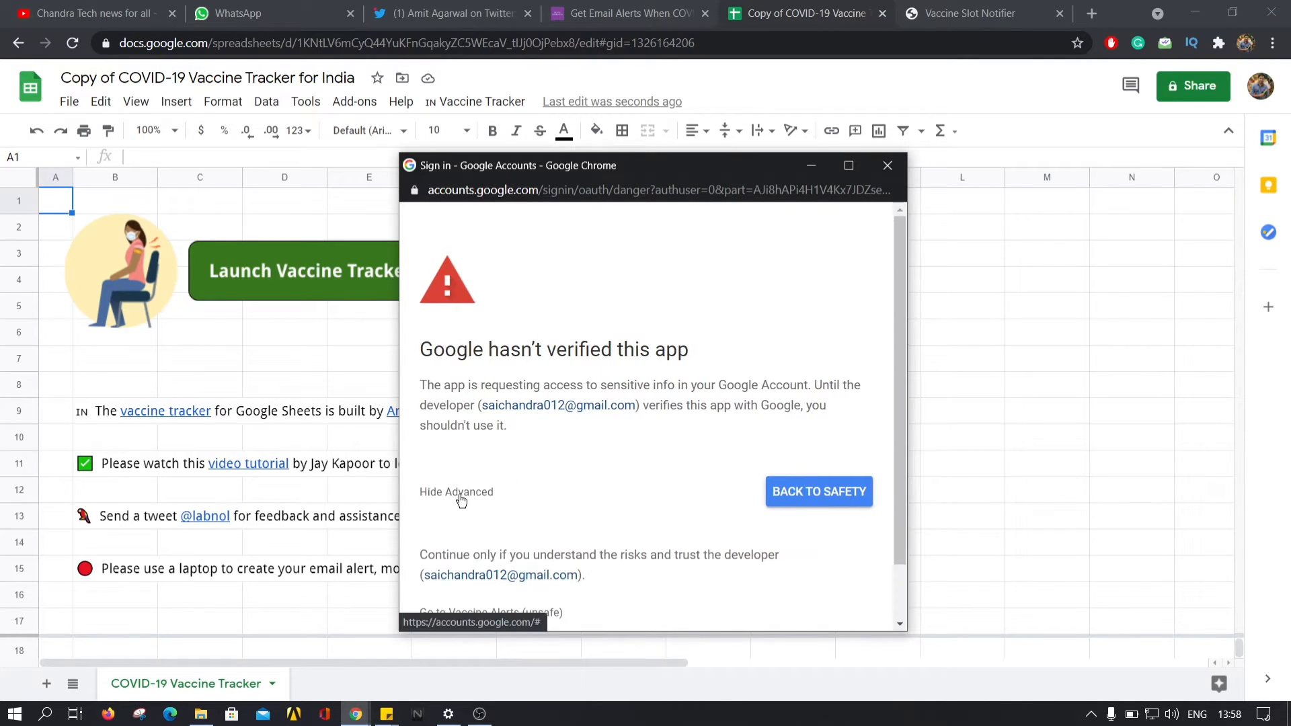
pyautogui.scroll(-1, 598, 493)
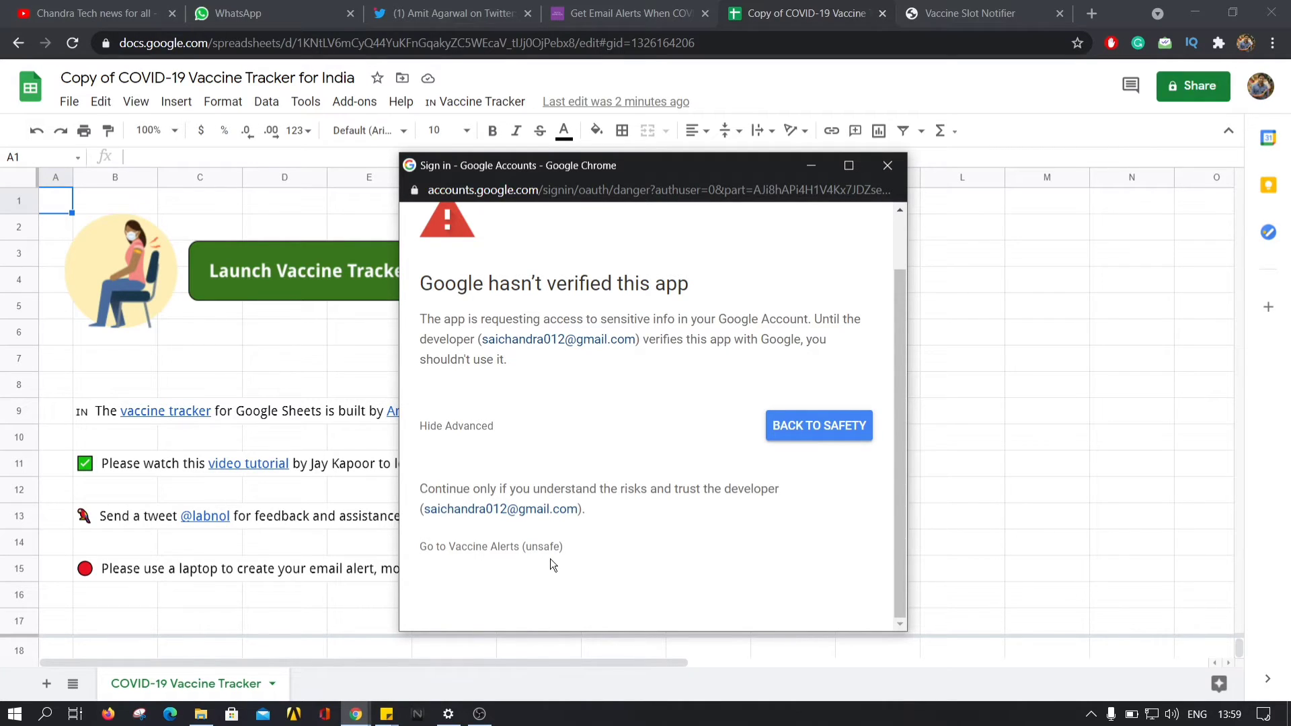
pyautogui.click(496, 546)
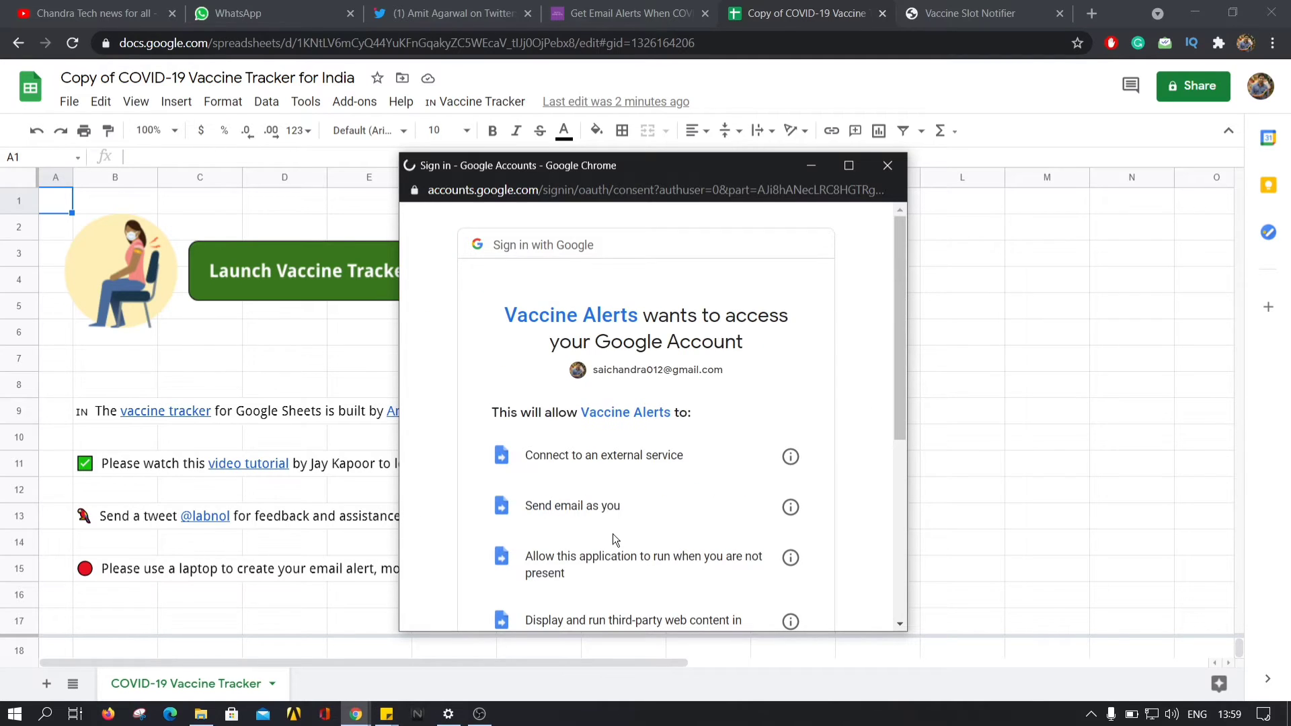
pyautogui.scroll(-5, 786, 478)
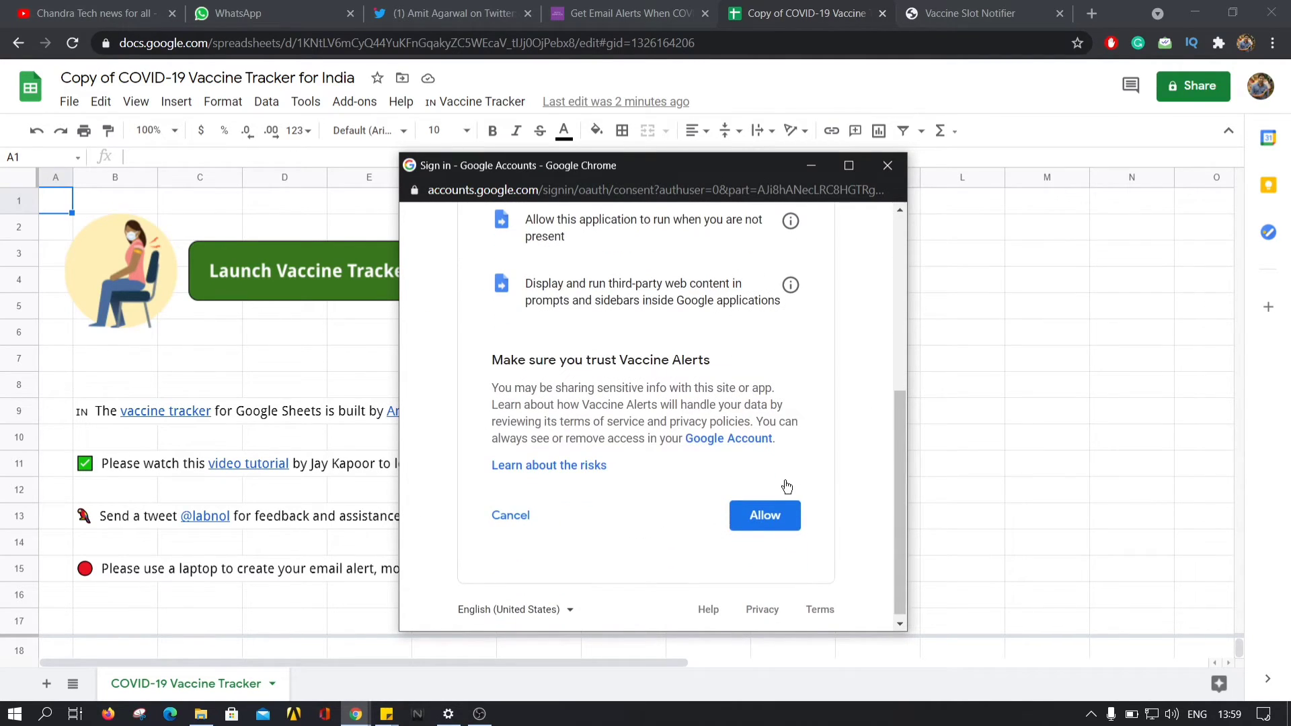
pyautogui.click(763, 517)
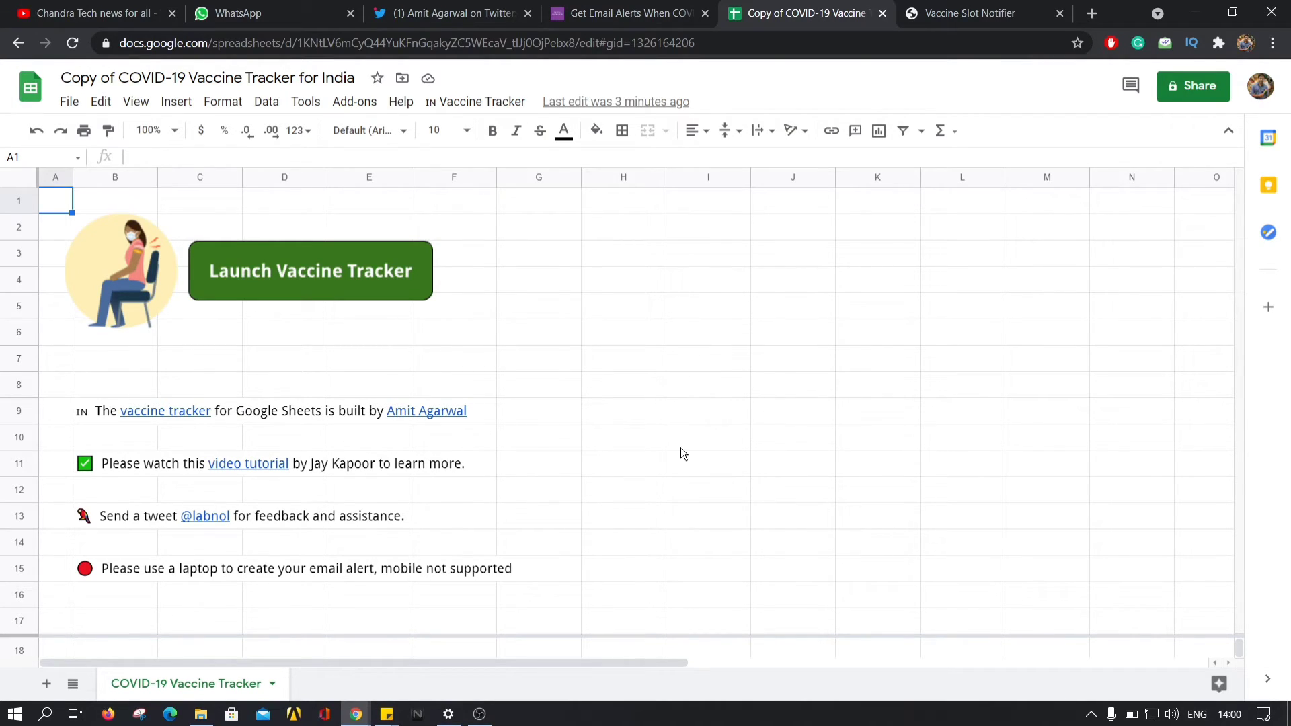
# - Launch the vaccine tracker from the sheet and fill in the area's postal pincode and the saved e-mail address
pyautogui.click(386, 289)
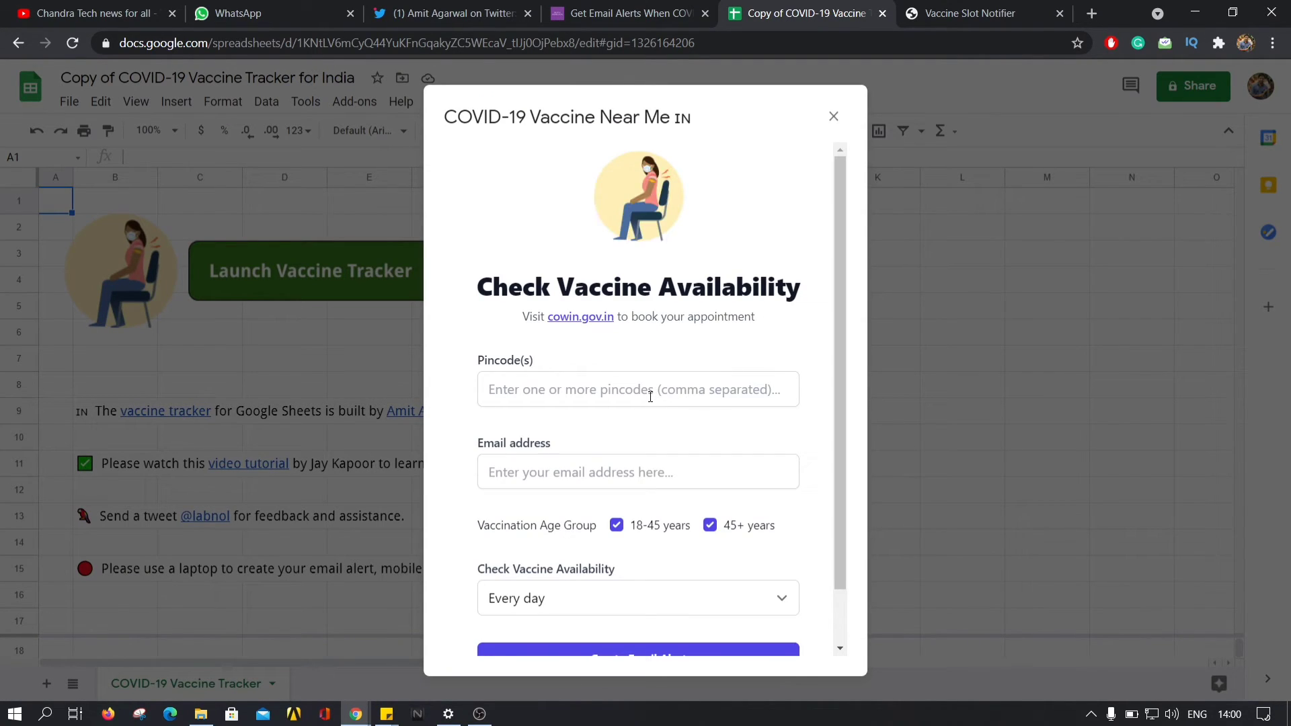
pyautogui.click(650, 397)
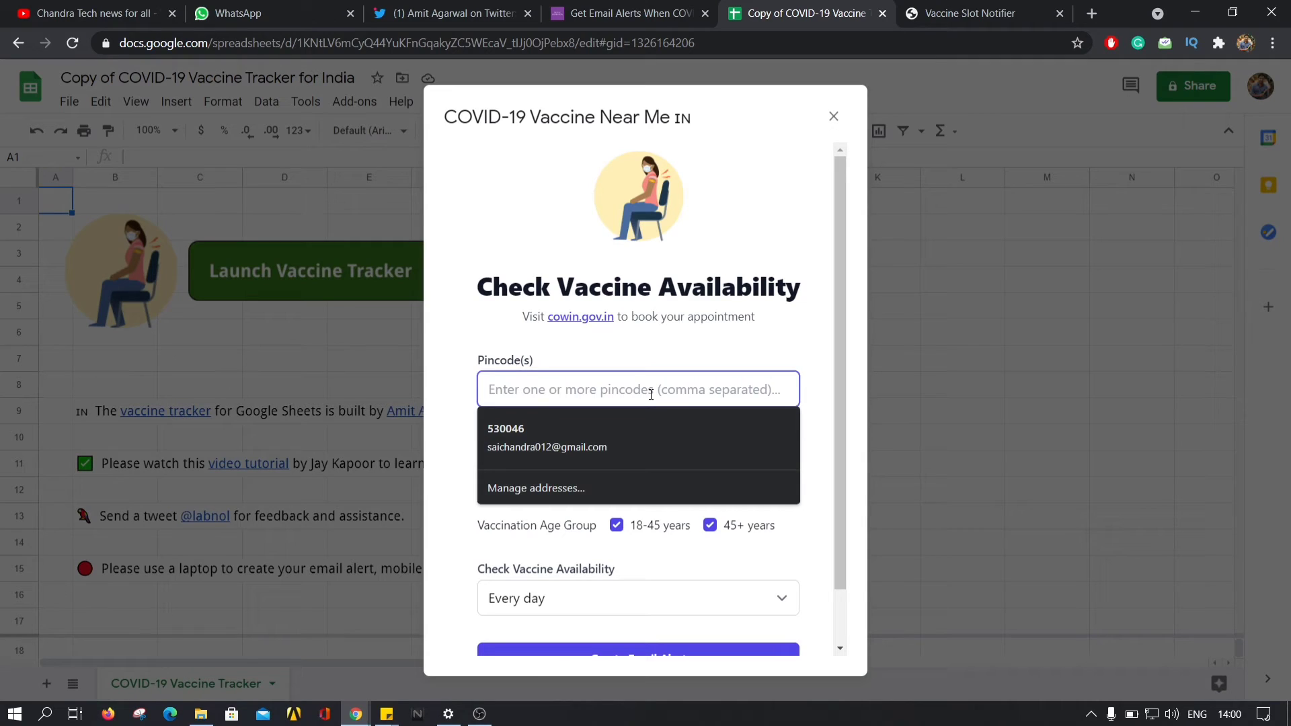
pyautogui.write('5300')
pyautogui.write('46')
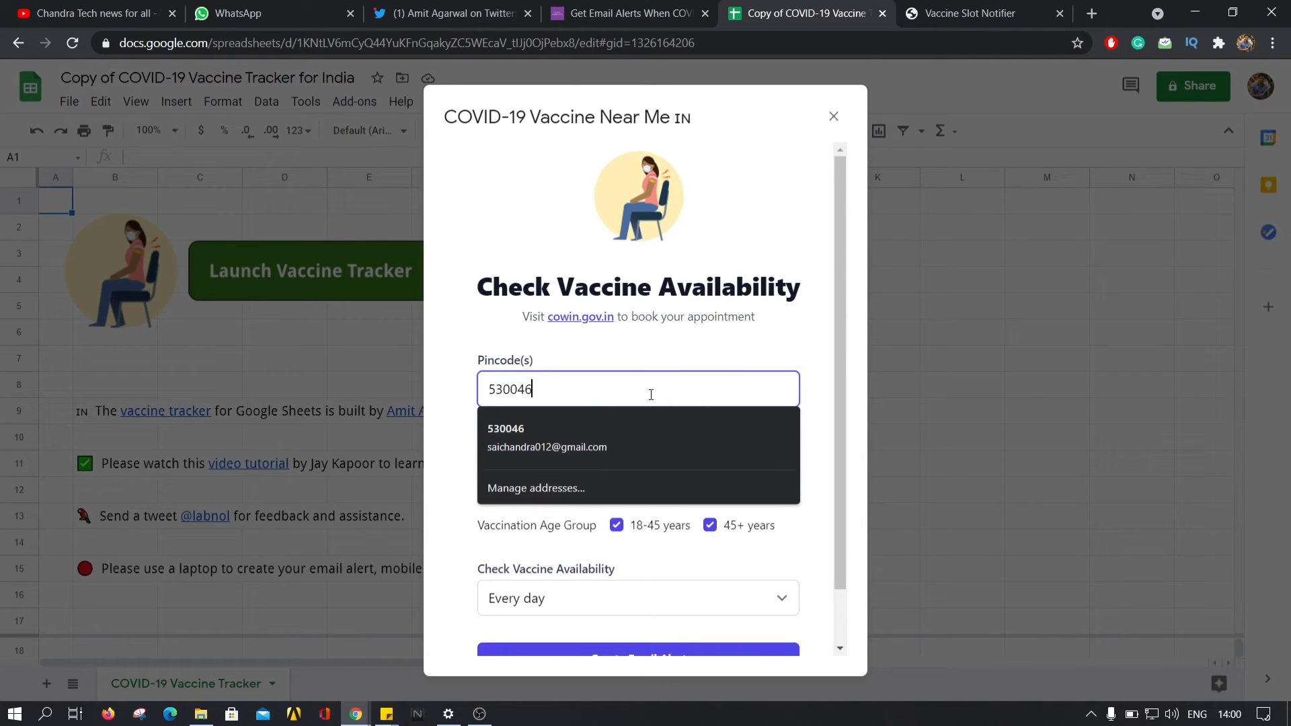
pyautogui.click(551, 423)
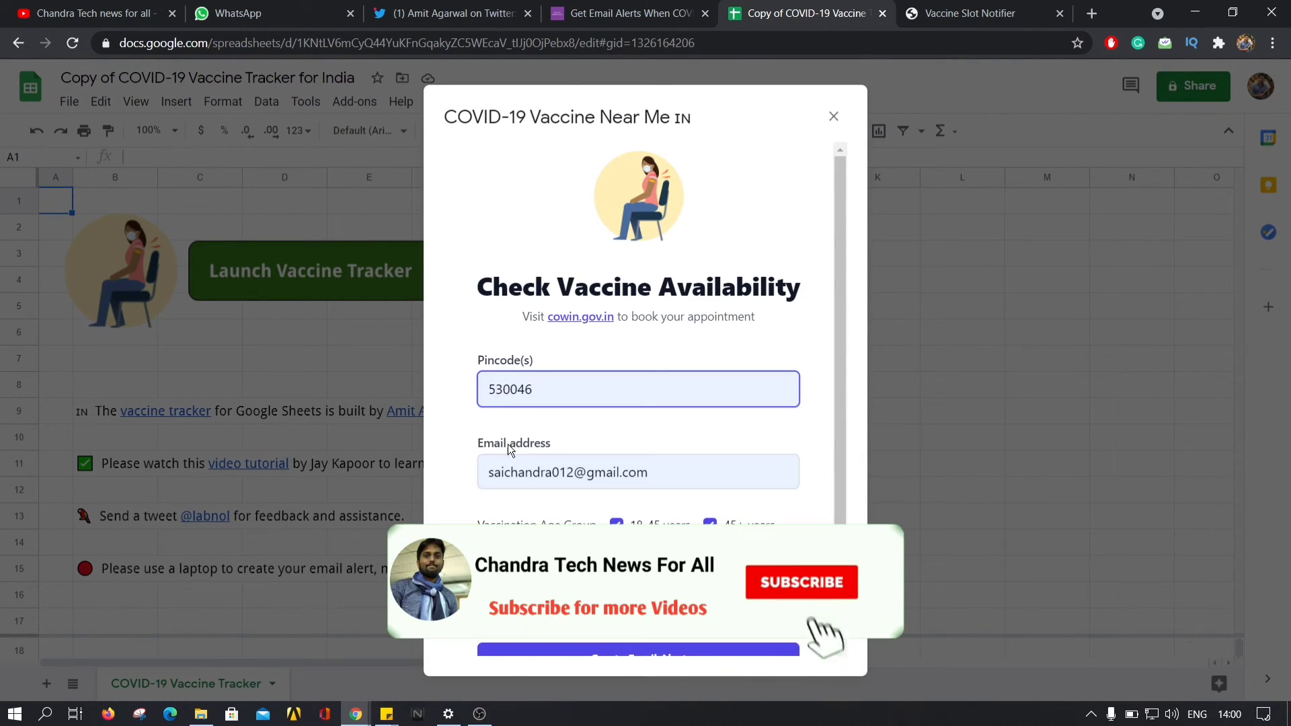
# - Set the vaccine availability check to every 4 hours, create the e-mail alert and close the tracker dialog
pyautogui.scroll(-2, 639, 430)
pyautogui.click(639, 536)
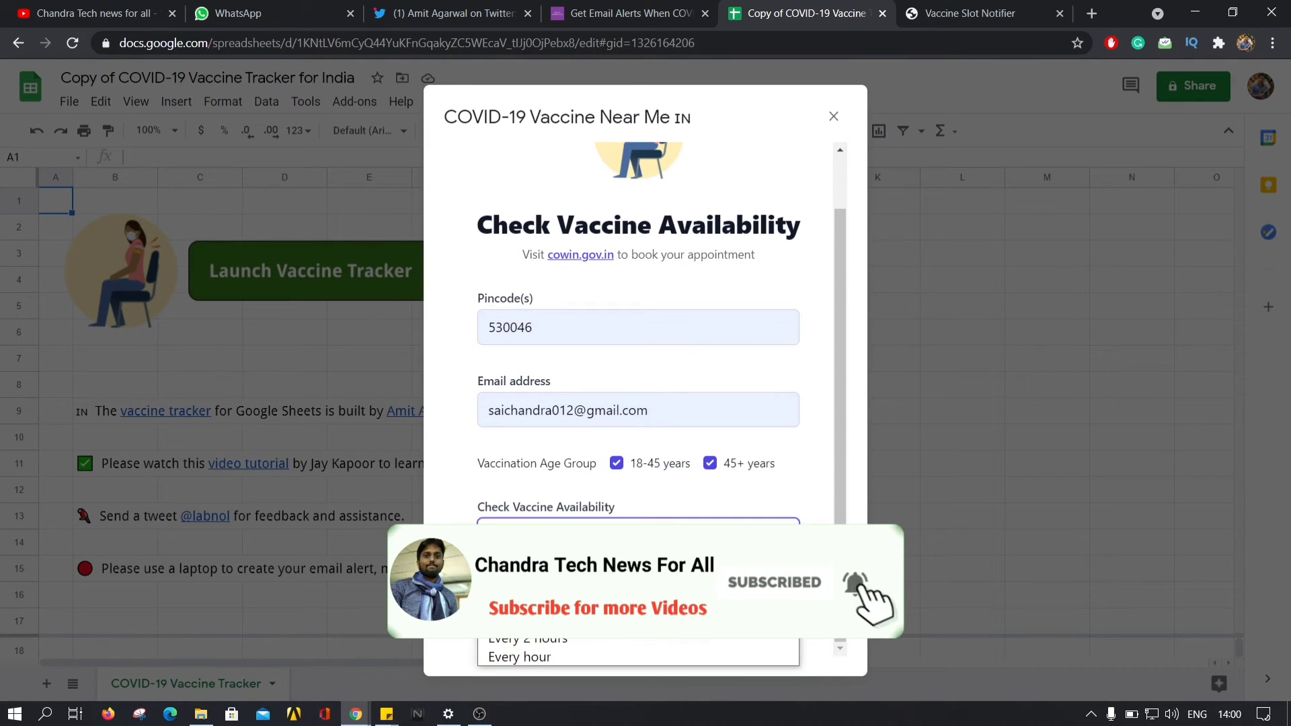
pyautogui.click(596, 621)
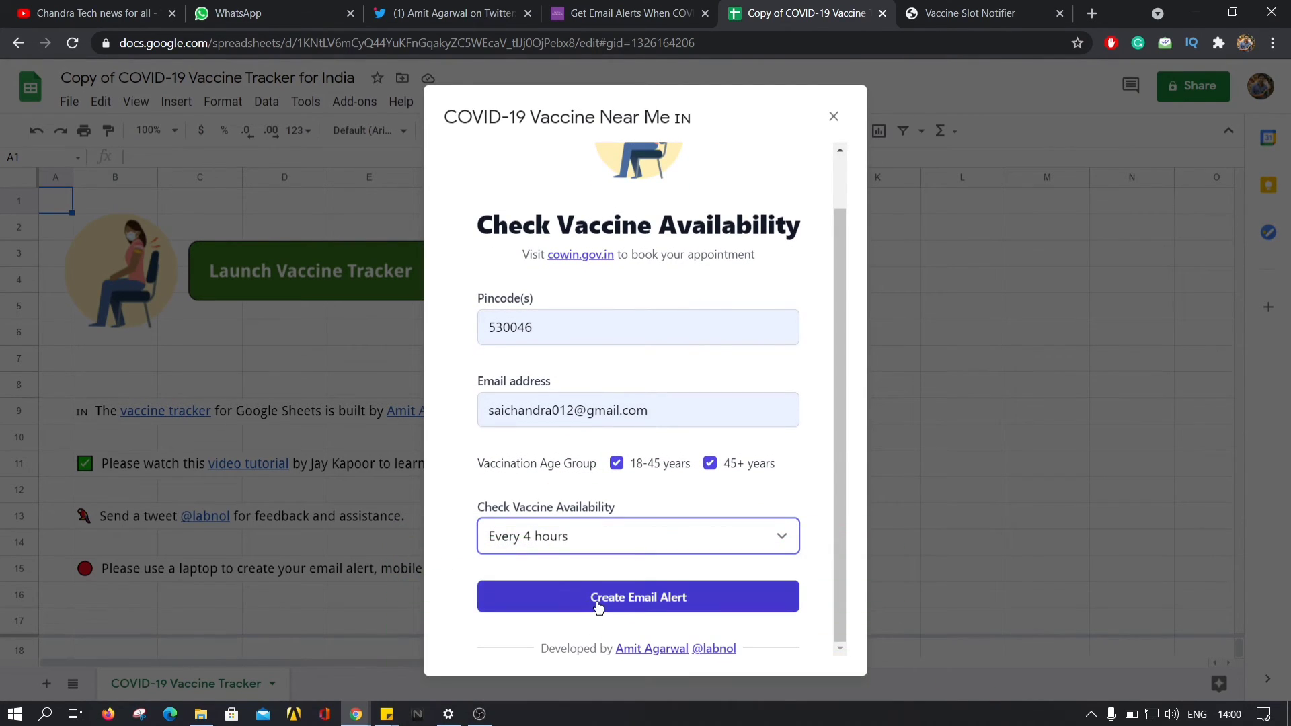
pyautogui.click(599, 605)
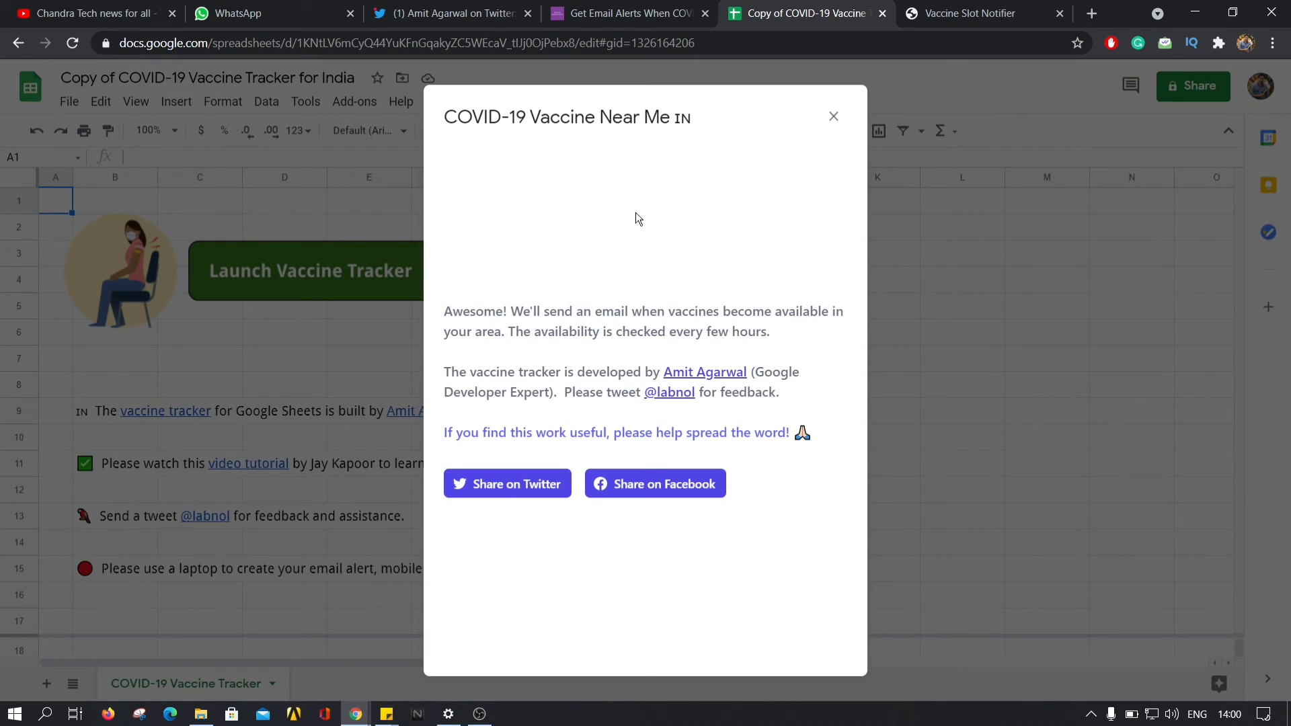
pyautogui.click(833, 119)
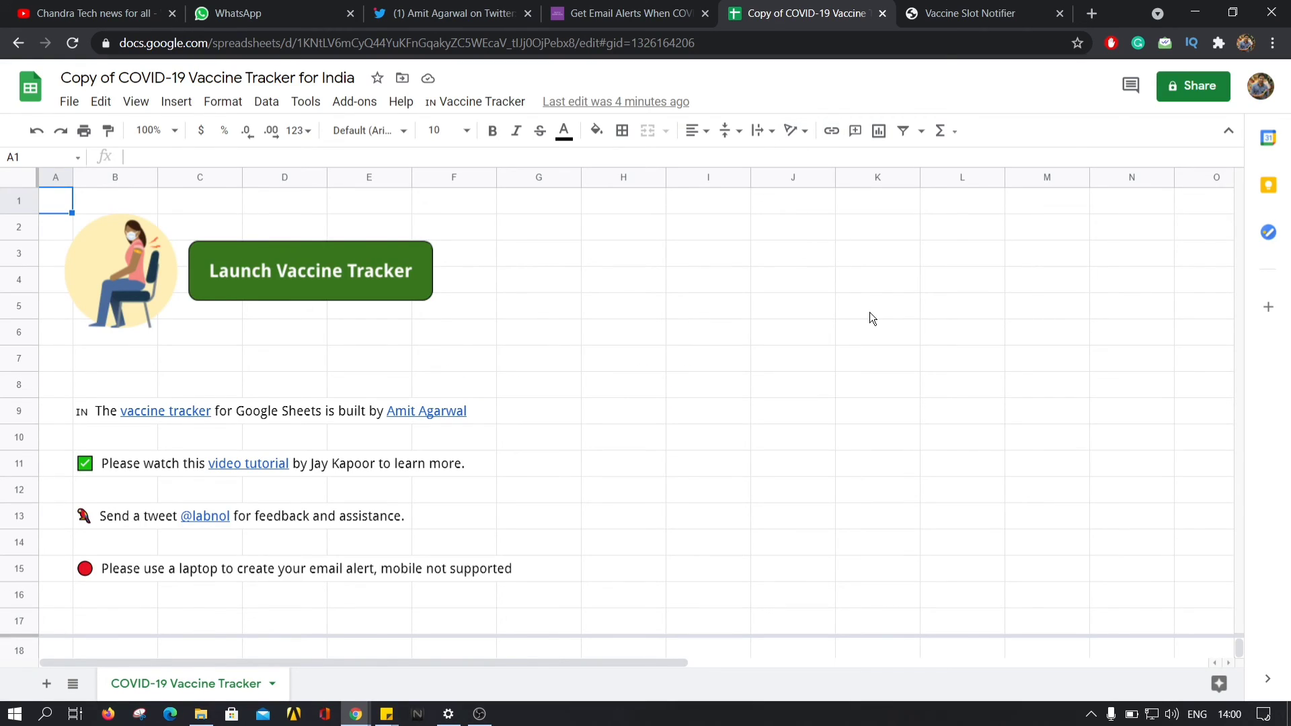